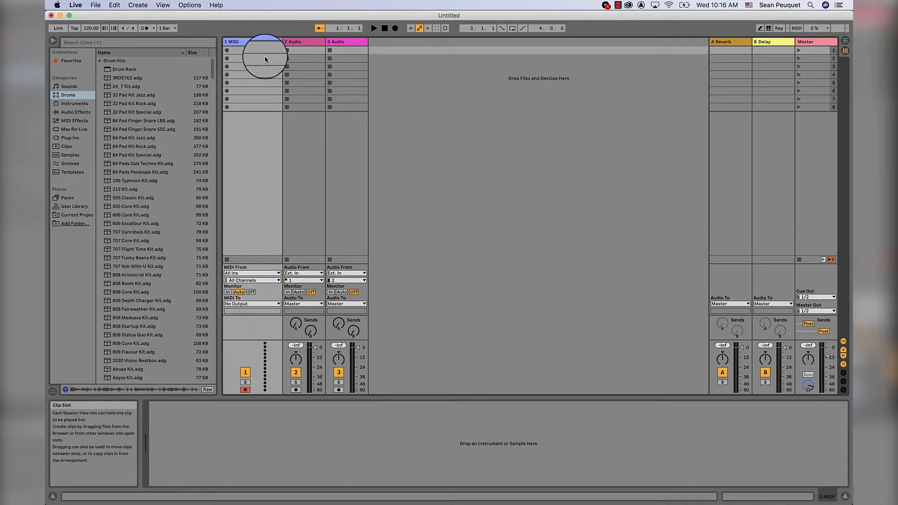
Step: Find the Alley Kat Kit among the drum presets and load it onto the first MIDI track
click(248, 43)
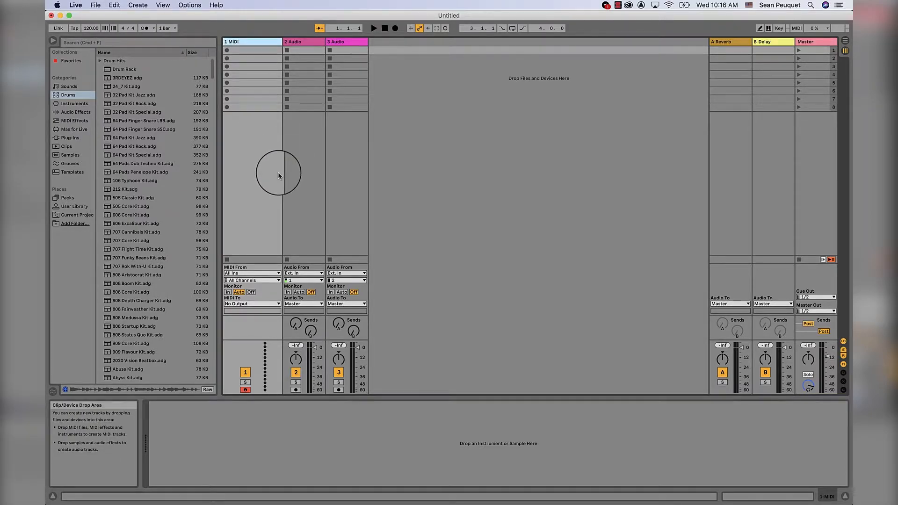
click(68, 96)
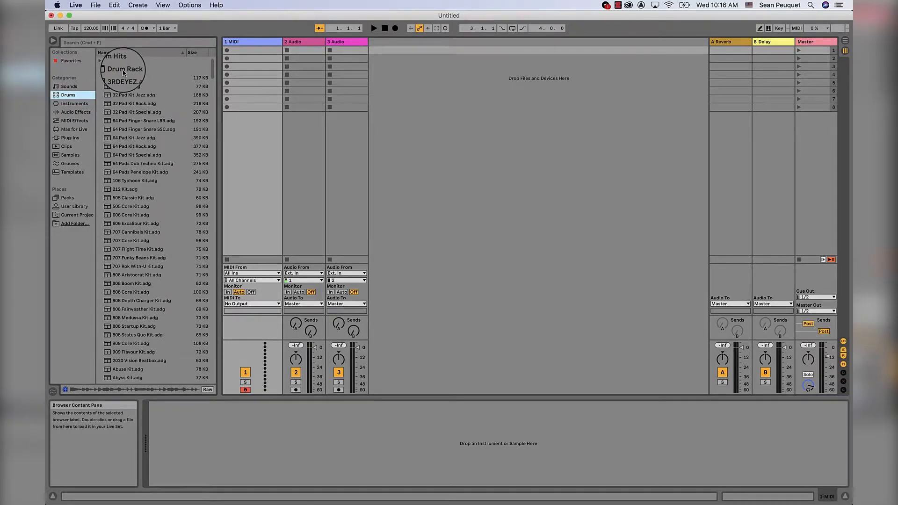
click(109, 43)
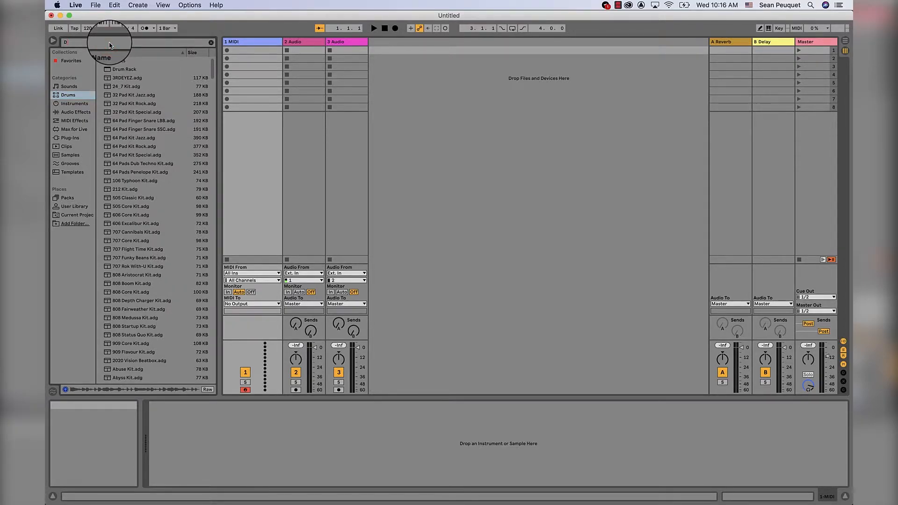
text(ALLE)
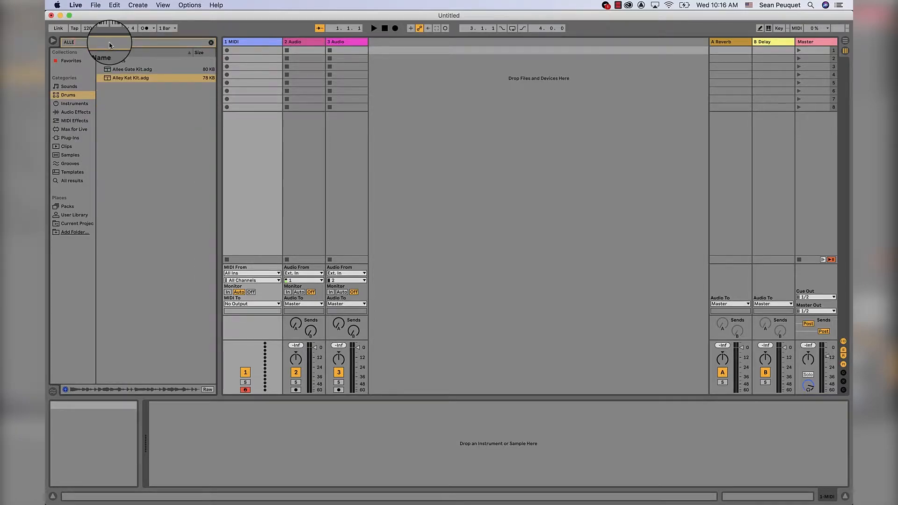
double_click(116, 79)
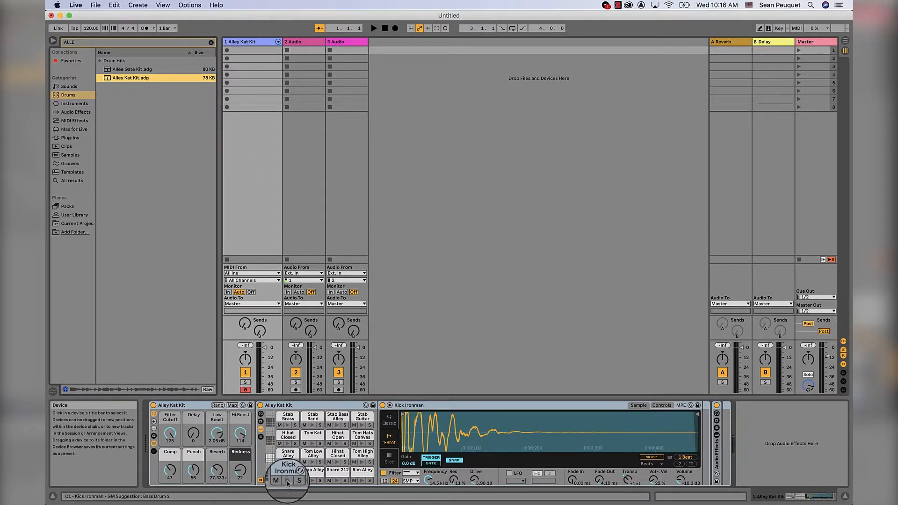
Step: Audition the Kick Ironman and Snare 212 pads of the drum rack
click(288, 481)
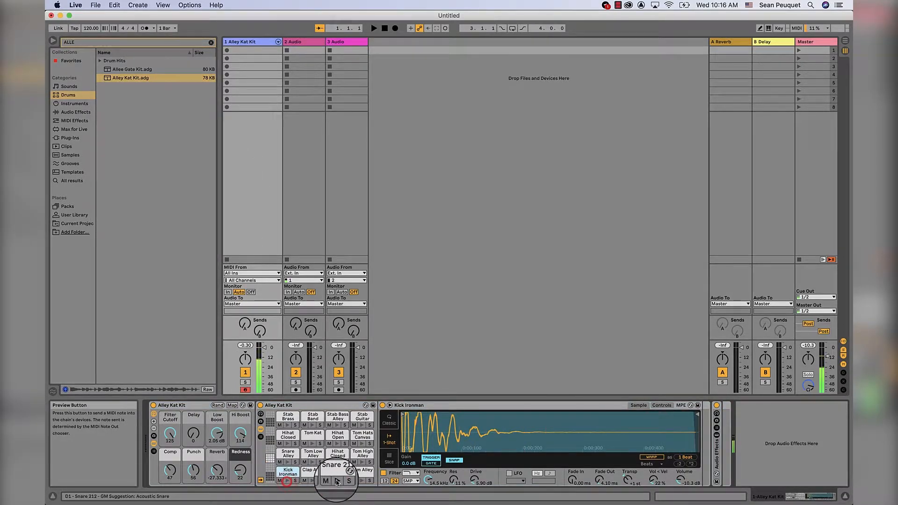
click(337, 463)
click(336, 482)
click(287, 481)
click(337, 463)
click(336, 481)
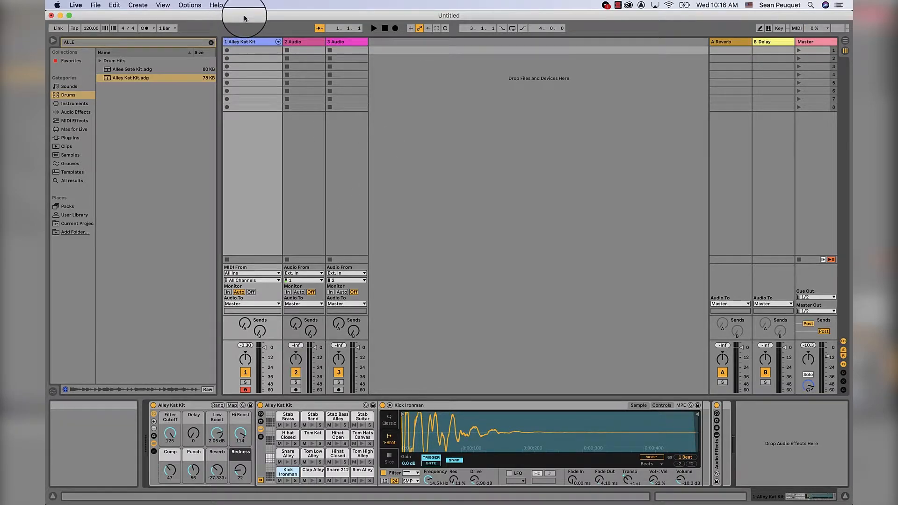
Step: Create an empty MIDI clip in the drum track's first slot, glance at the Arrangement View and return to the Session View
double_click(242, 53)
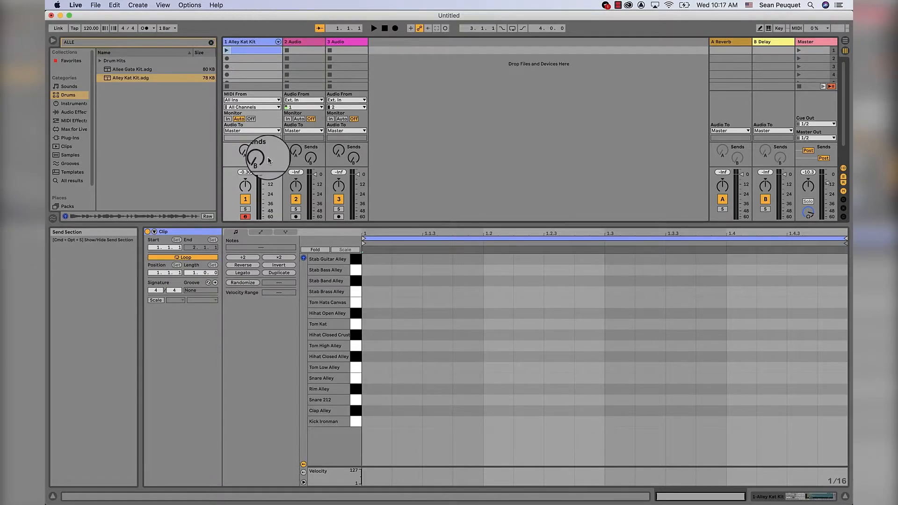
key(Tab)
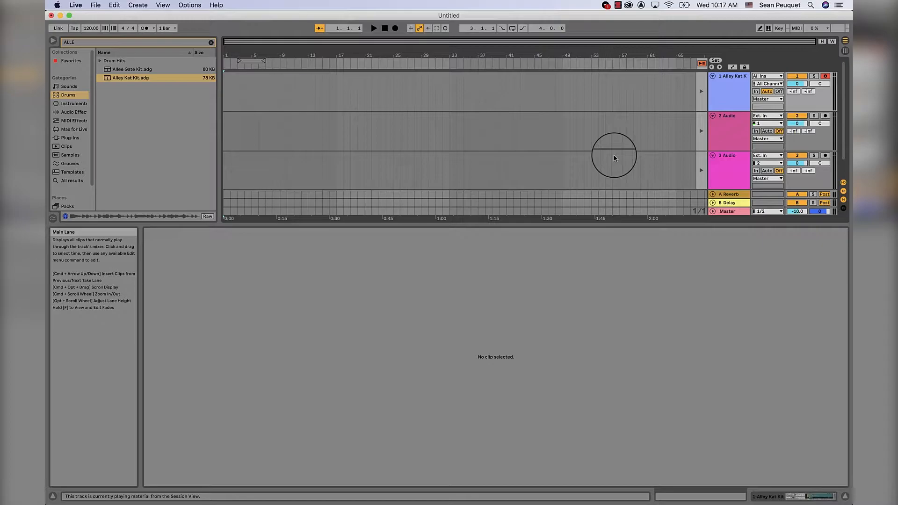
key(Tab)
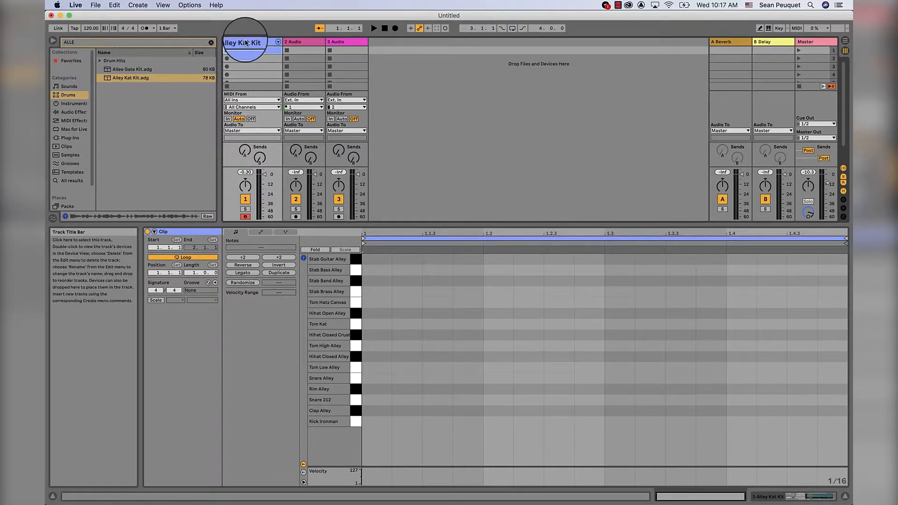
Step: Audition the kick, snare and closed hi-hat sounds from the clip's piano roll
click(355, 421)
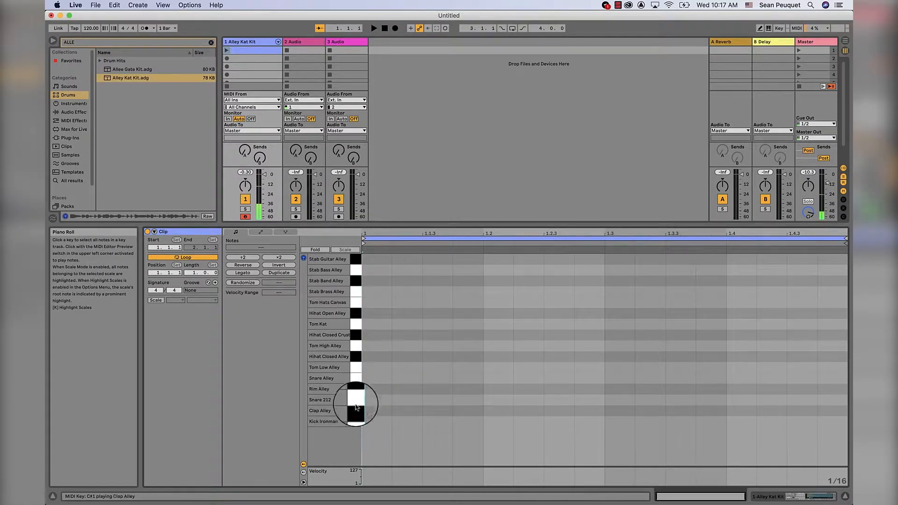
click(356, 401)
click(357, 358)
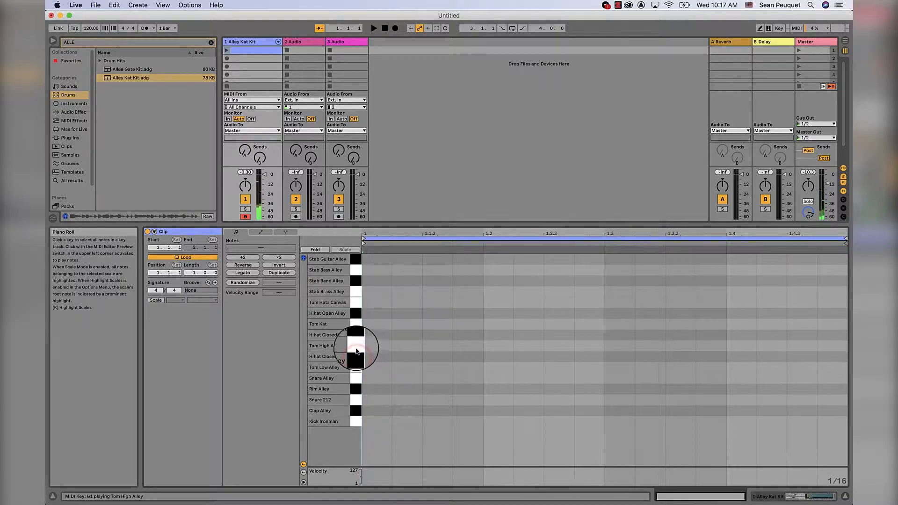
click(357, 336)
click(356, 356)
click(356, 335)
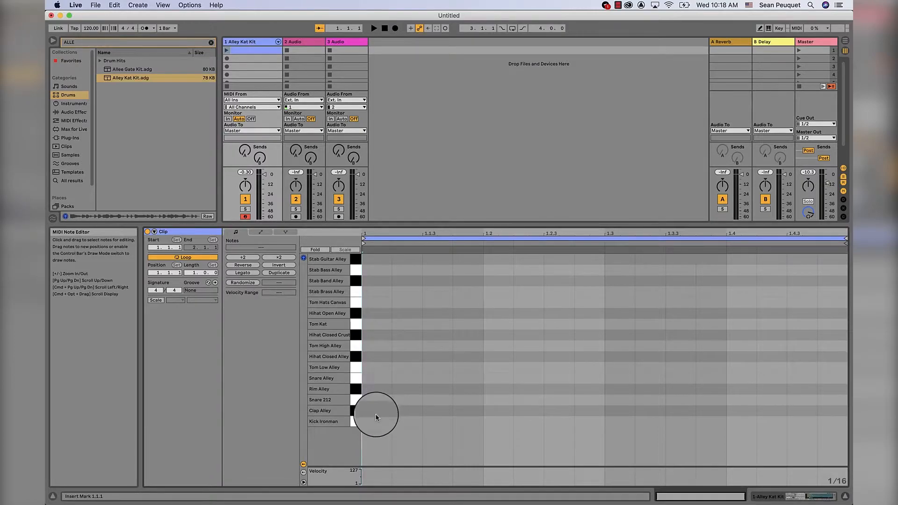
Step: Set the project tempo to 80 BPM
click(91, 29)
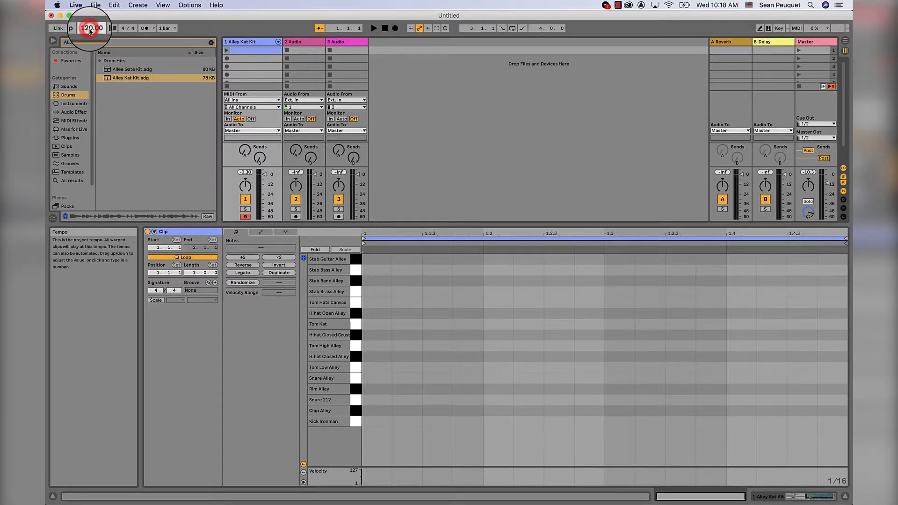
text(80)
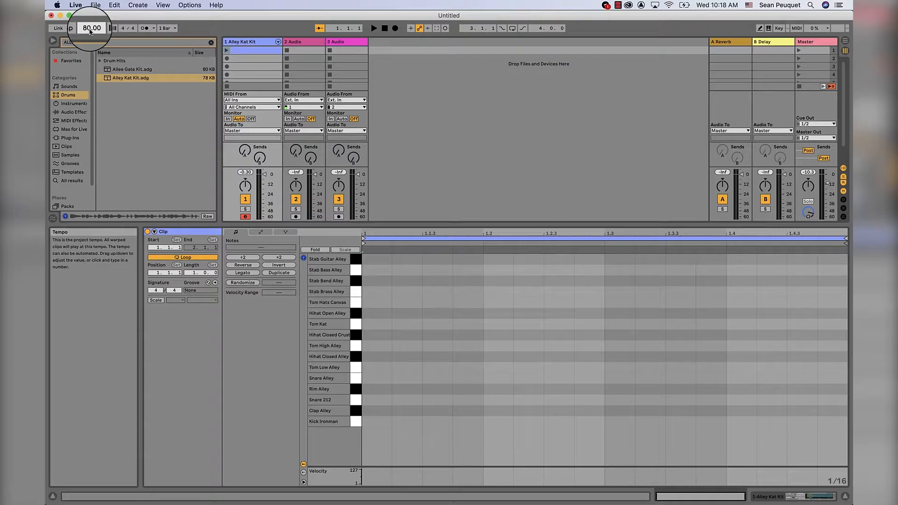
Step: Add Kick Ironman sixteenth notes on all four beats of the bar and play the clip to hear them
click(373, 419)
double_click(373, 418)
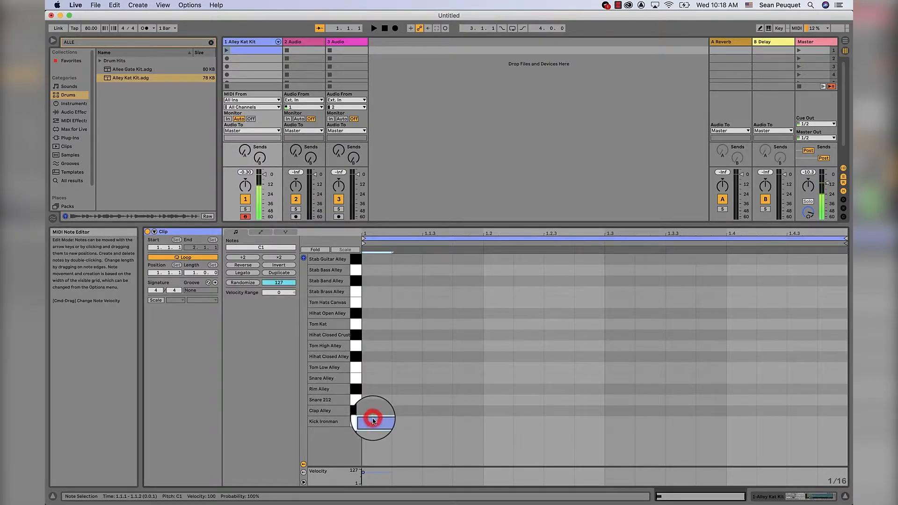
double_click(500, 421)
double_click(614, 422)
double_click(752, 423)
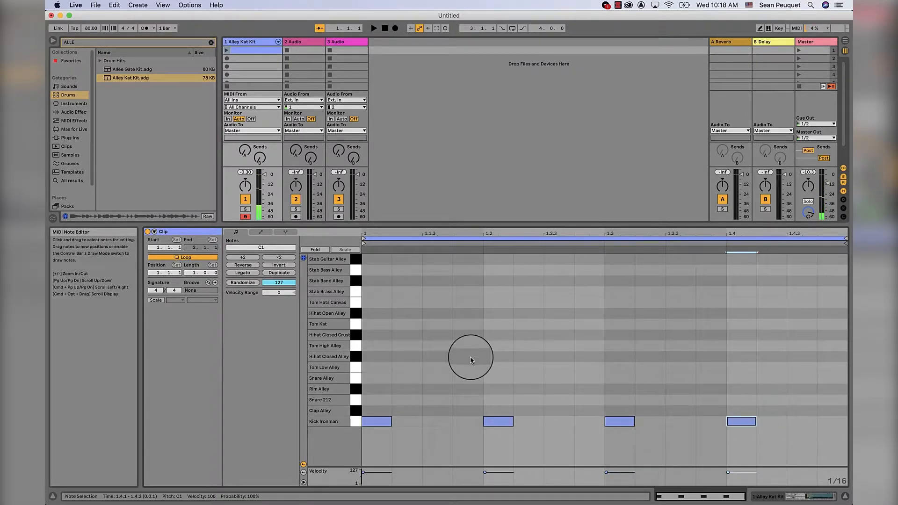
click(227, 50)
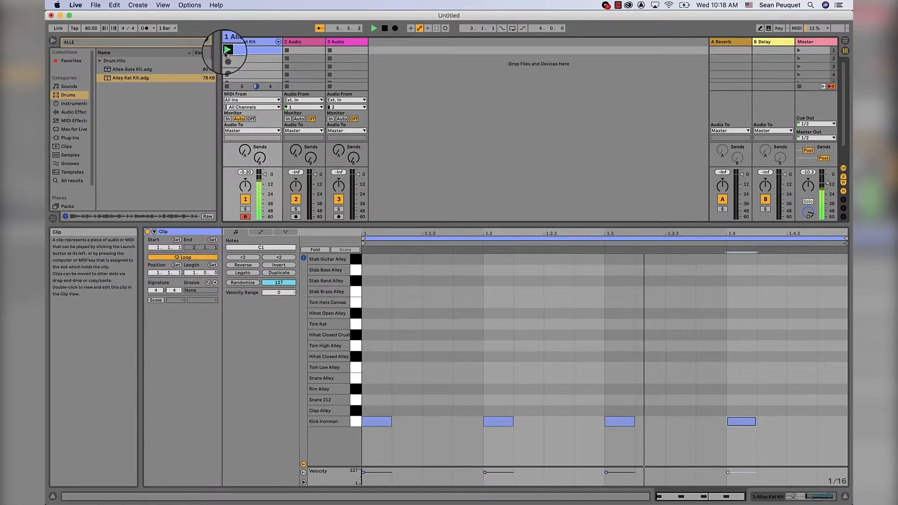
key(space)
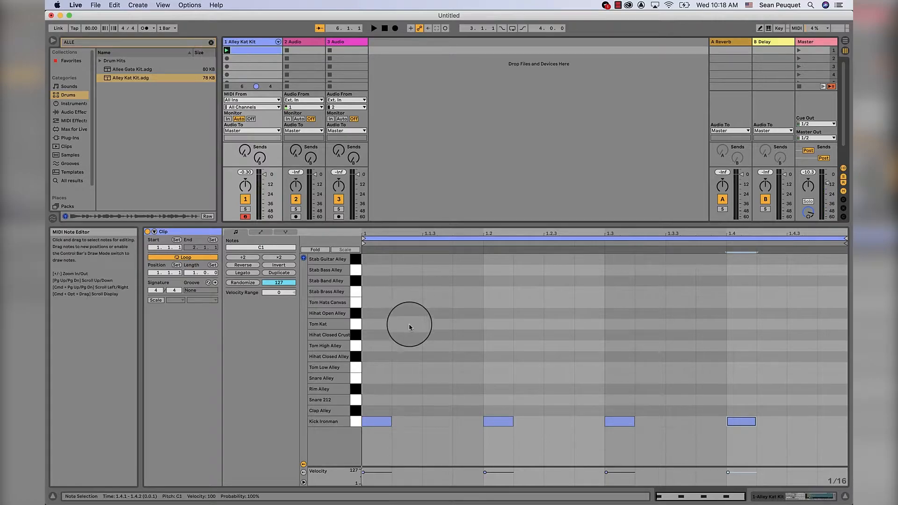
Step: Move the kick notes on beats 2 and 4 up to the Snare 212 row and play the pattern
click(498, 421)
drag(498, 422, 499, 400)
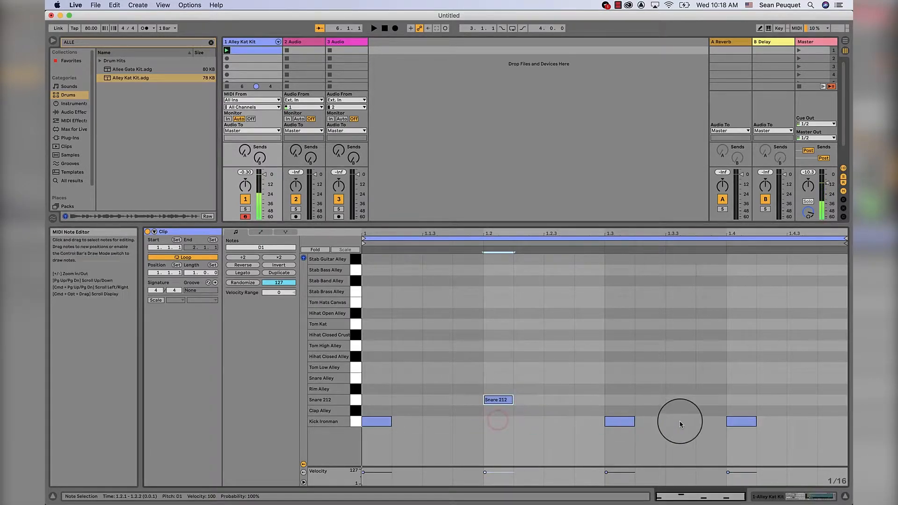
drag(733, 421, 734, 401)
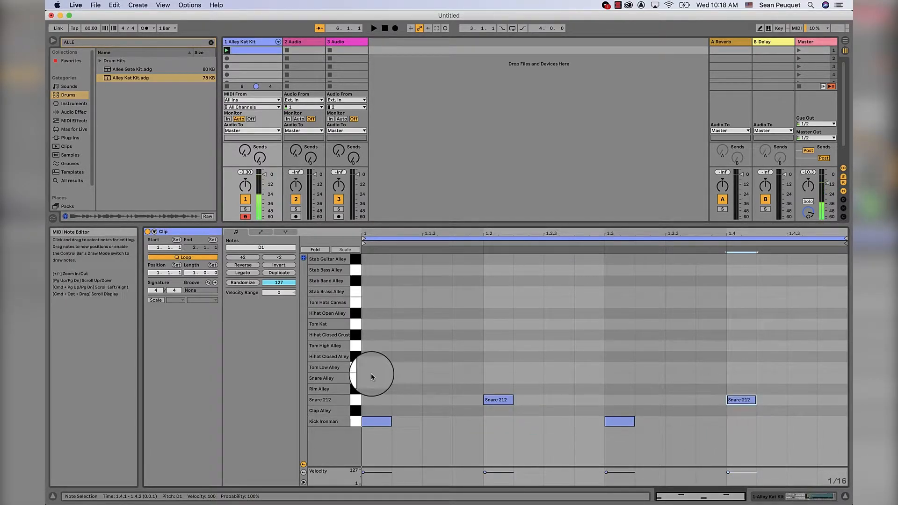
key(space)
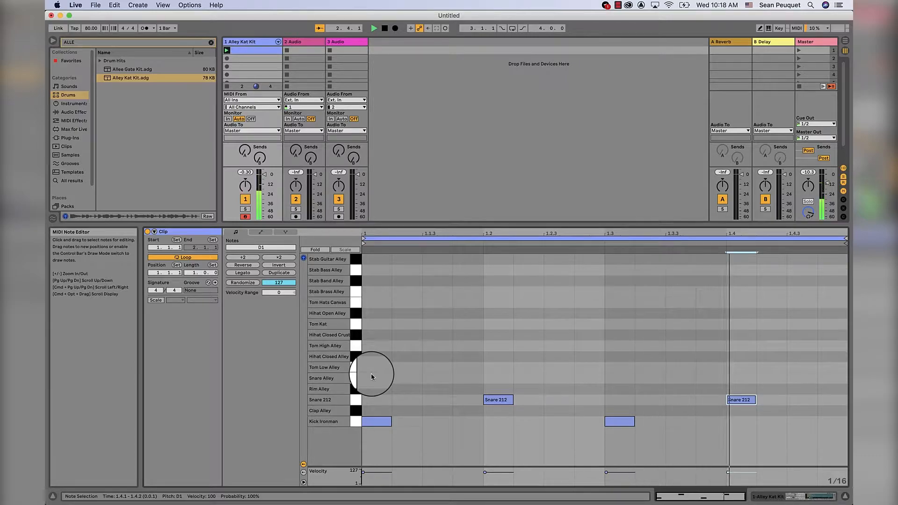
Step: Add an extra Kick Ironman note at 1.3.3 and play the pattern
click(683, 424)
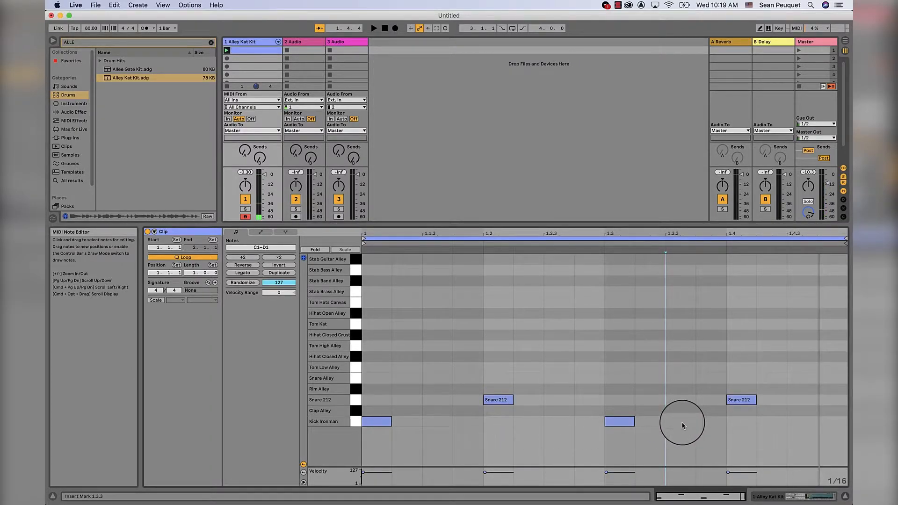
double_click(683, 422)
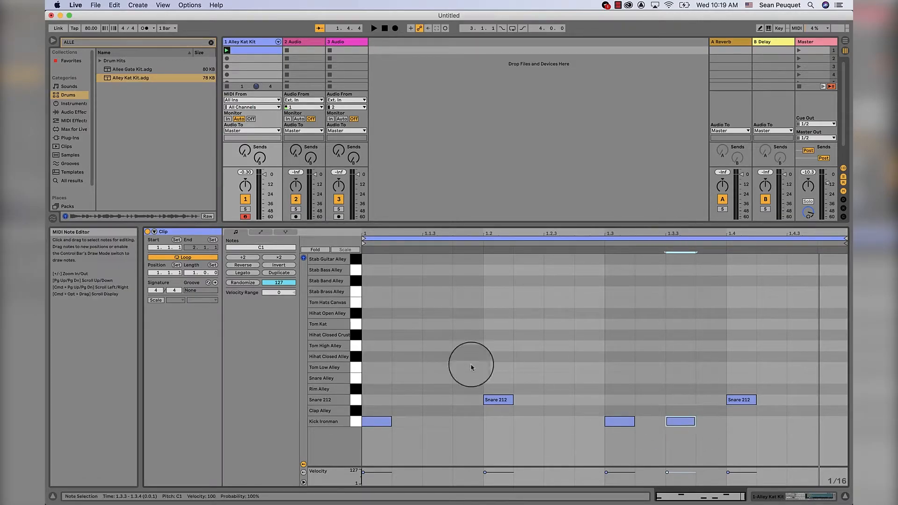
key(space)
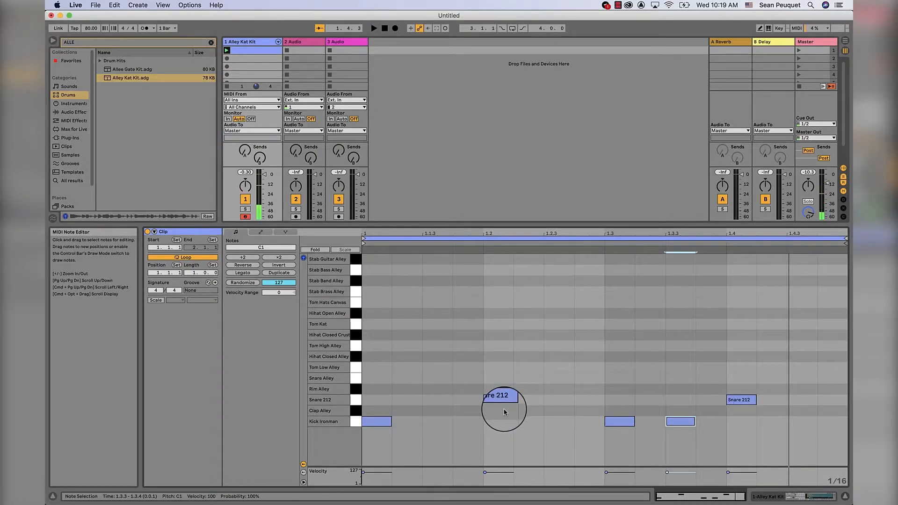
Step: Audition the Hihat Closed Crust sound, place its notes on every eighth of the bar, and play the beat
click(357, 336)
click(357, 335)
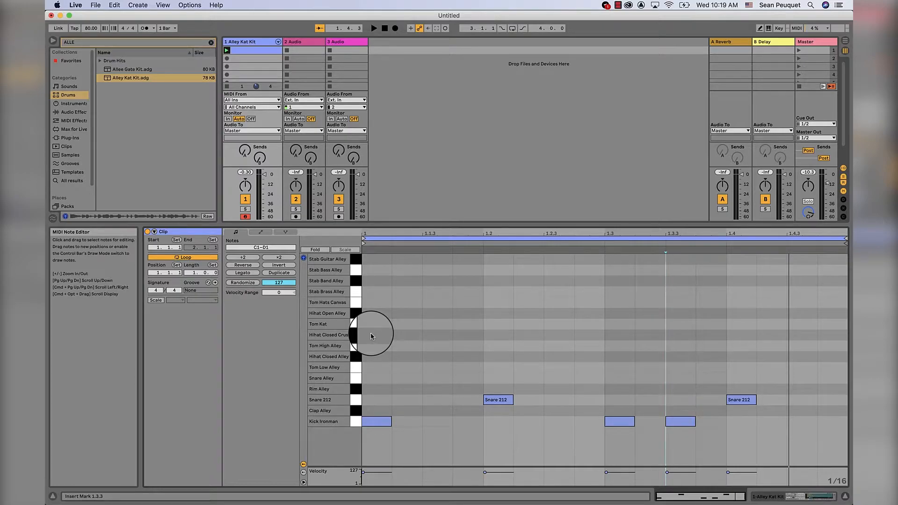
double_click(372, 335)
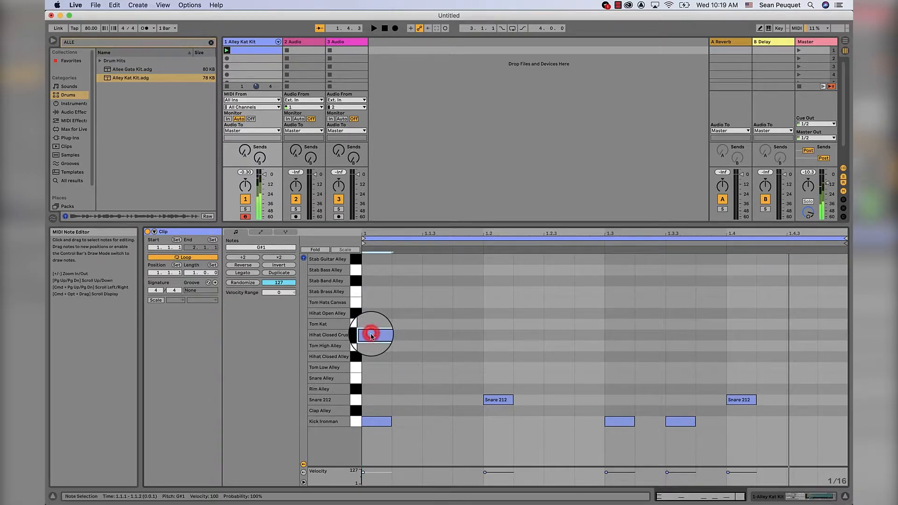
double_click(435, 335)
double_click(498, 335)
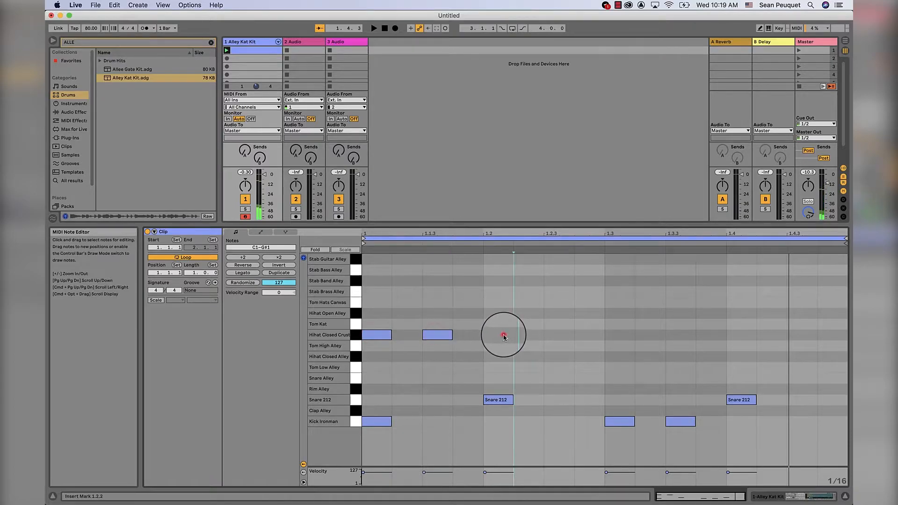
click(556, 339)
double_click(556, 337)
double_click(618, 335)
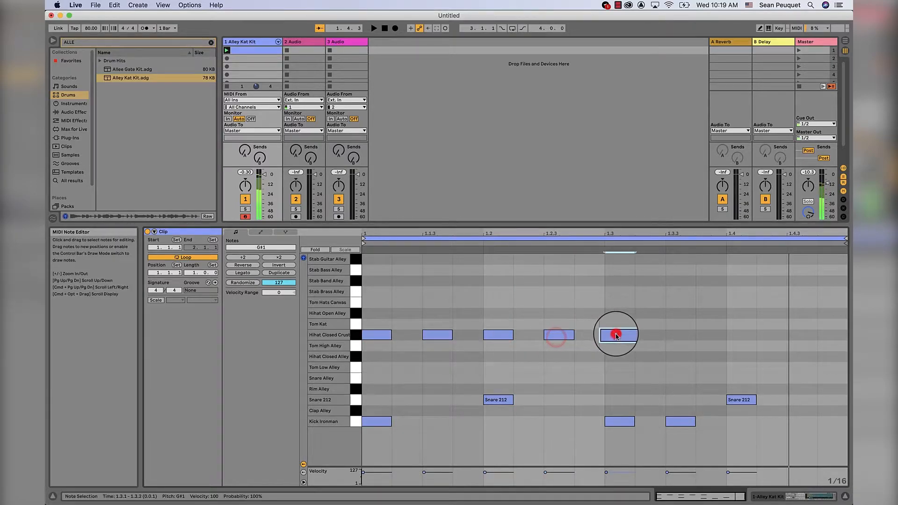
double_click(680, 335)
double_click(732, 335)
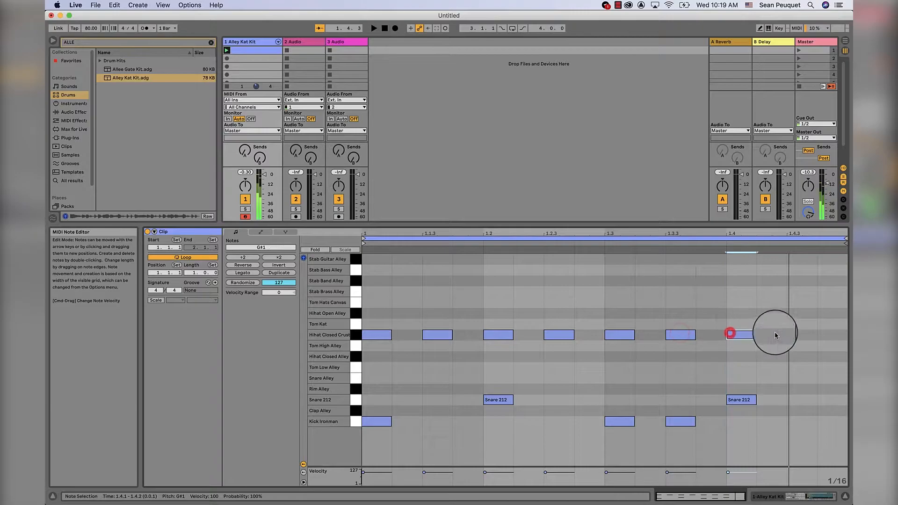
double_click(799, 335)
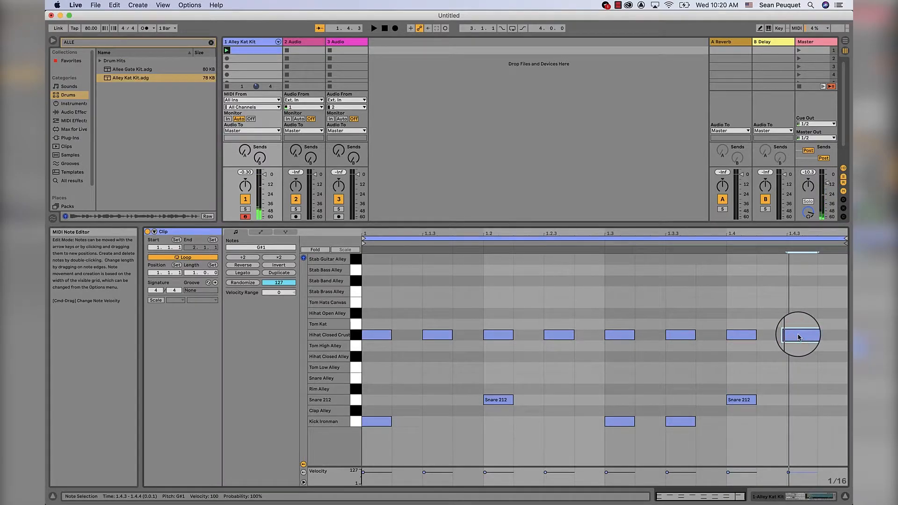
key(space)
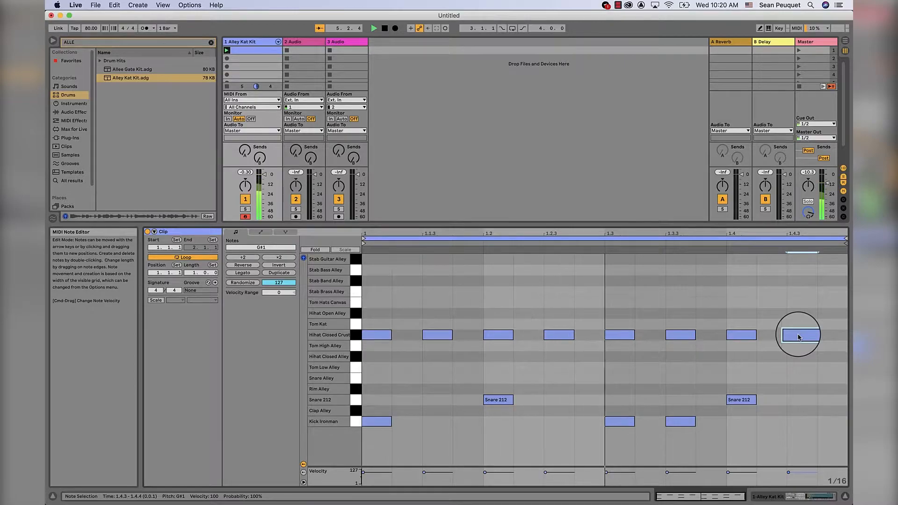
key(space)
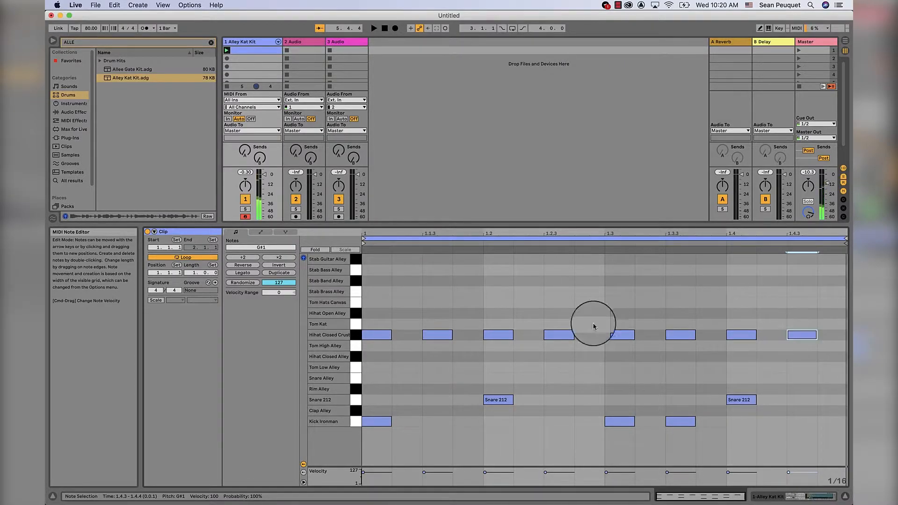
Step: Fill the remaining sixteenths of the Hihat Closed Crust row in Draw Mode and play the beat
key(b)
drag(408, 335, 831, 332)
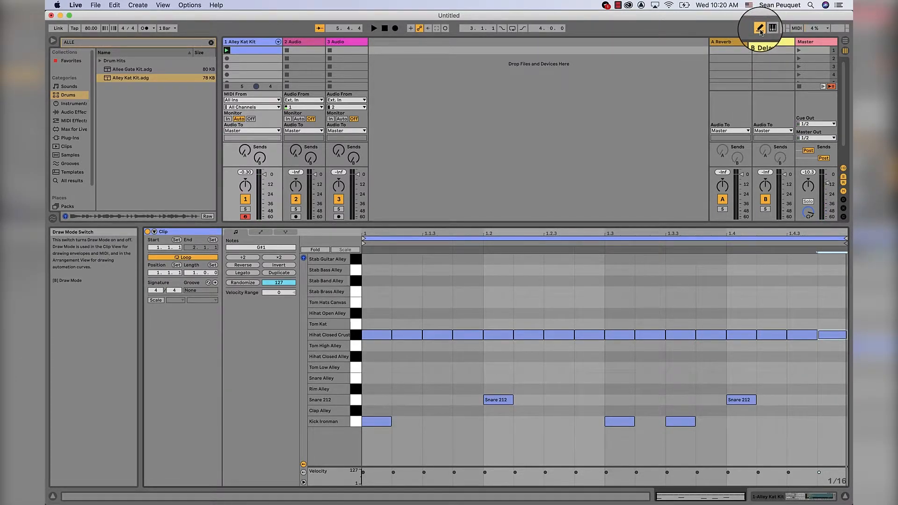
key(space)
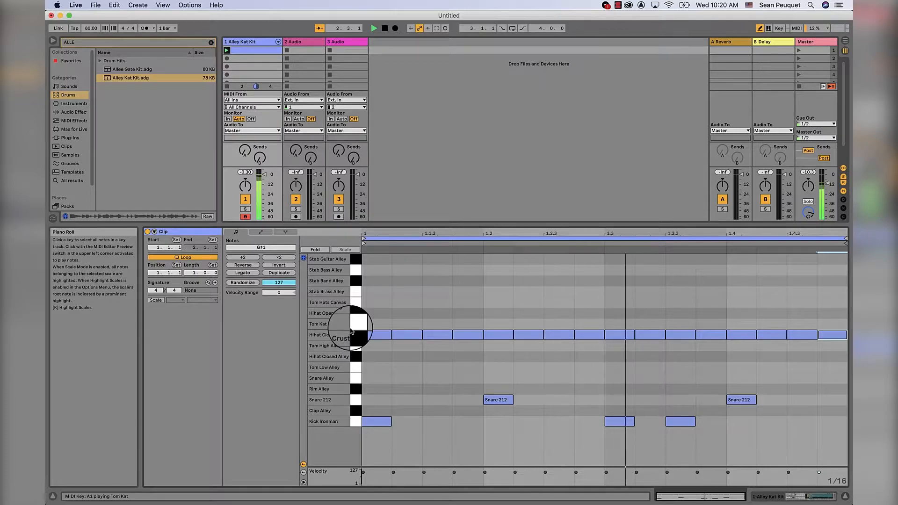
Step: Stop playback, erase all Hihat Closed Crust notes from the bar, and set the note grid to 1/8 triplets
key(space)
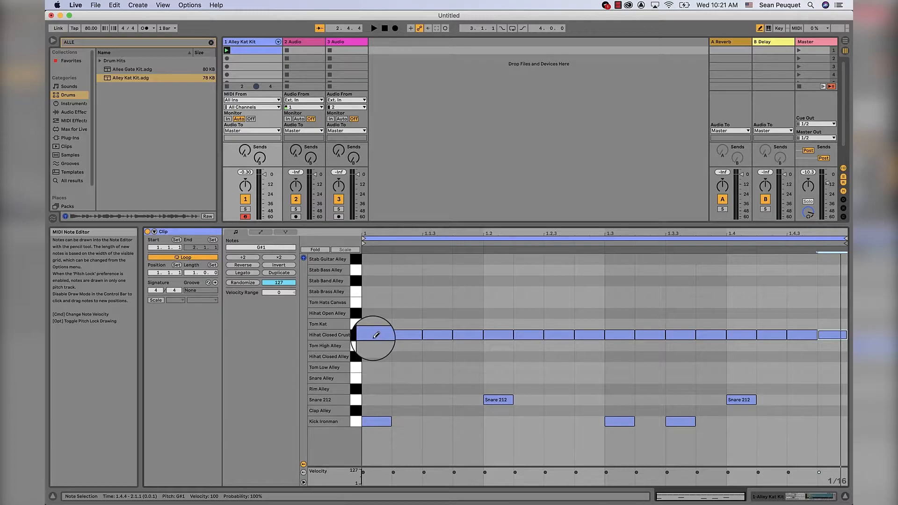
drag(375, 334, 822, 336)
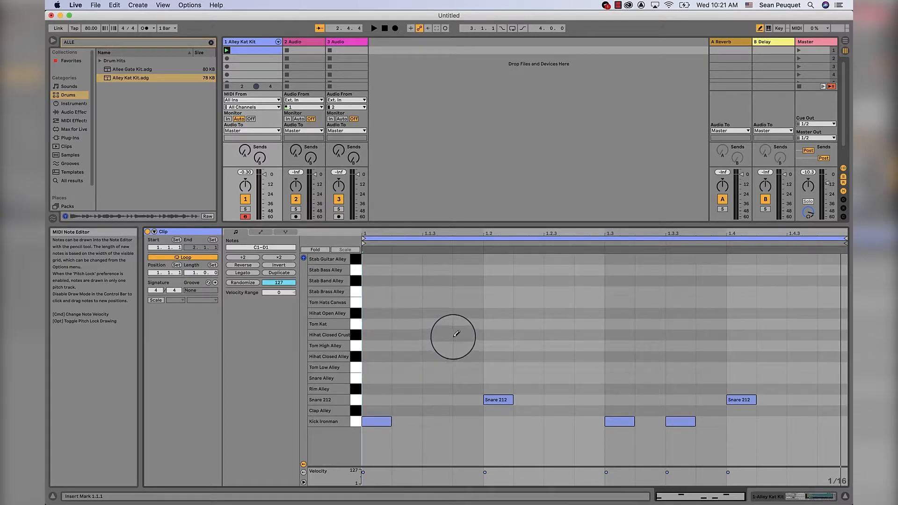
right_click(440, 335)
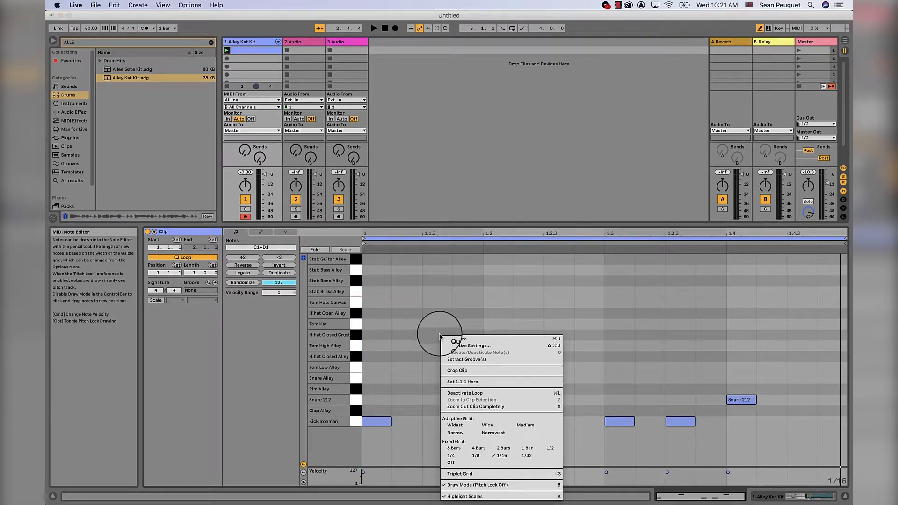
click(477, 456)
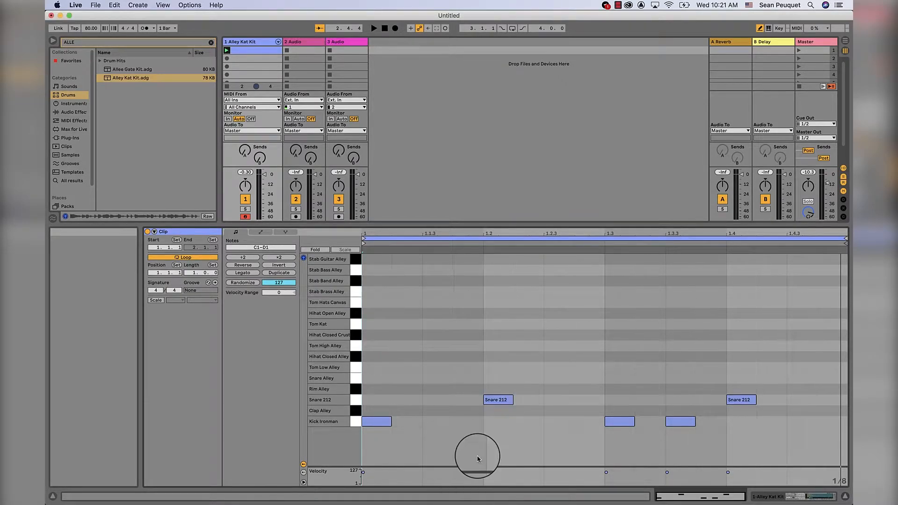
right_click(446, 337)
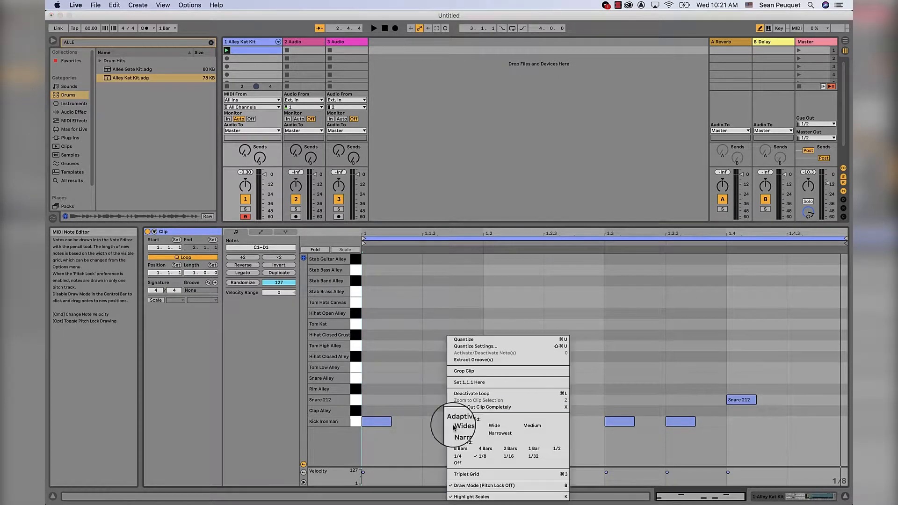
click(464, 474)
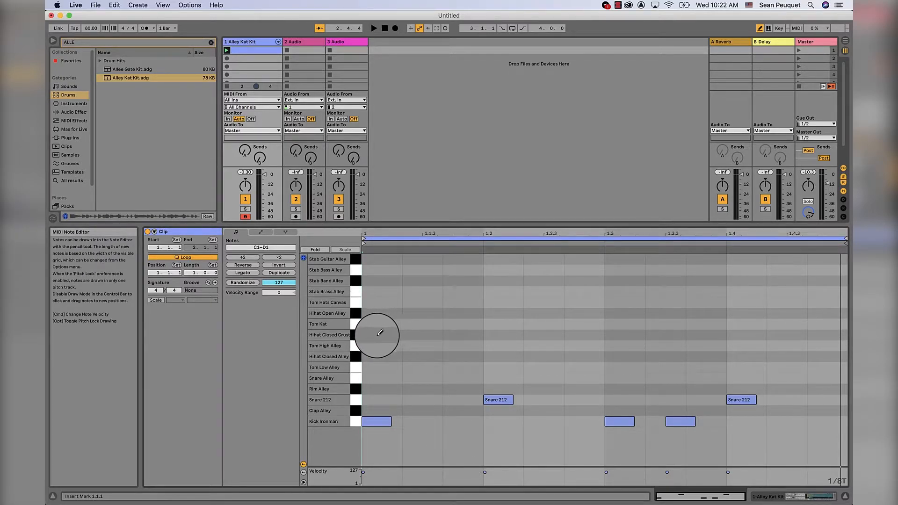
Step: Fill the Hihat Closed Crust row with eighth-note triplets across the whole bar and play the beat
click(354, 335)
drag(377, 336, 488, 333)
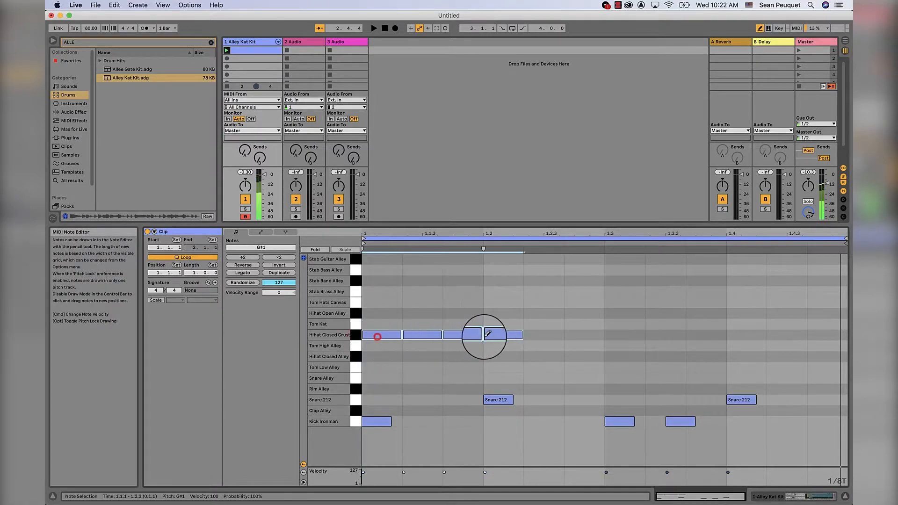
click(540, 337)
click(578, 339)
click(615, 338)
drag(652, 336, 813, 329)
key(space)
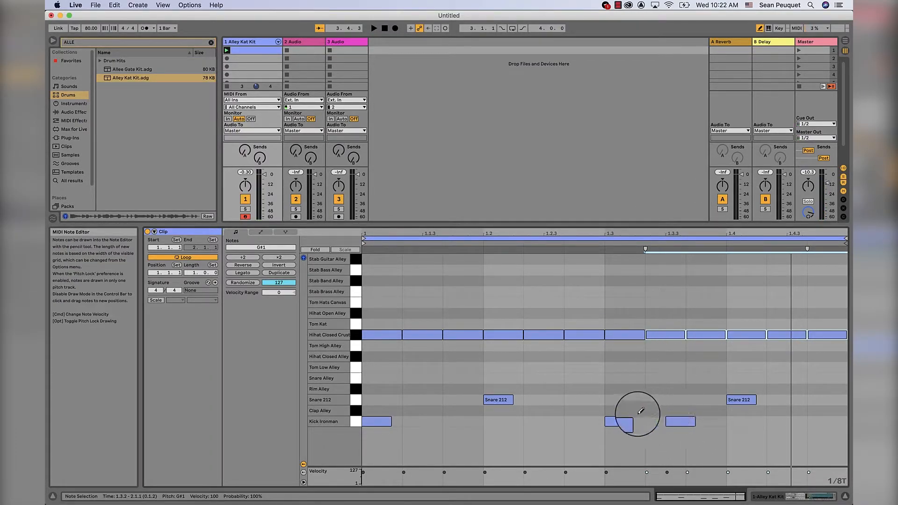
Step: Remove the middle triplet of every beat from the Hihat Closed Crust row and play the swung beat
mouse_move(667, 419)
mouse_down()
mouse_move(624, 420)
mouse_move(663, 420)
mouse_up()
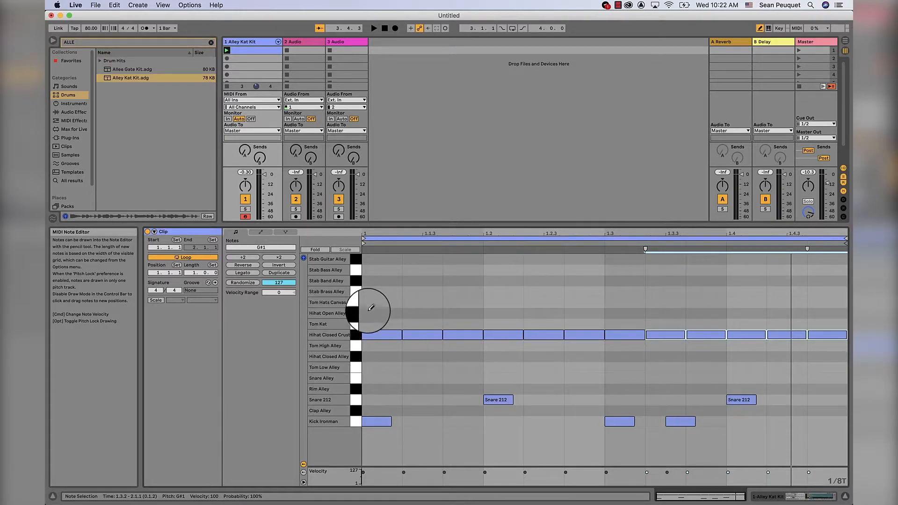
click(412, 335)
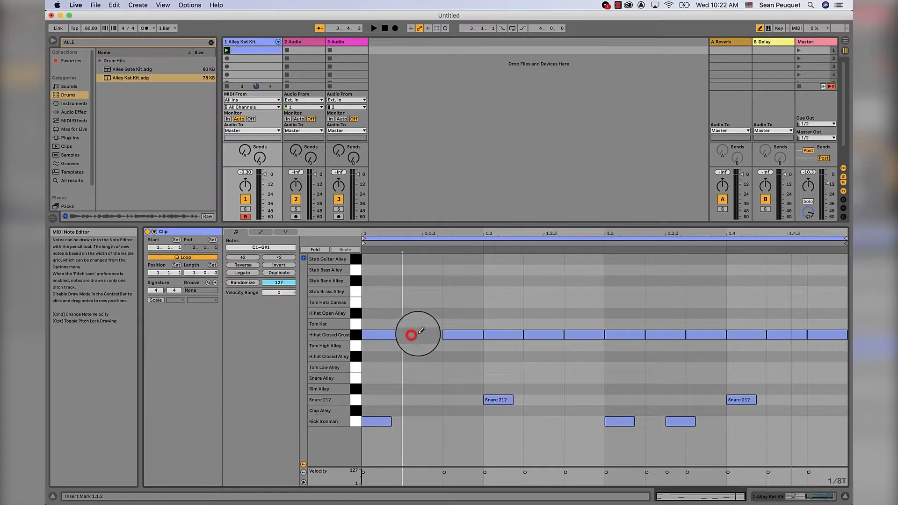
click(546, 335)
click(661, 335)
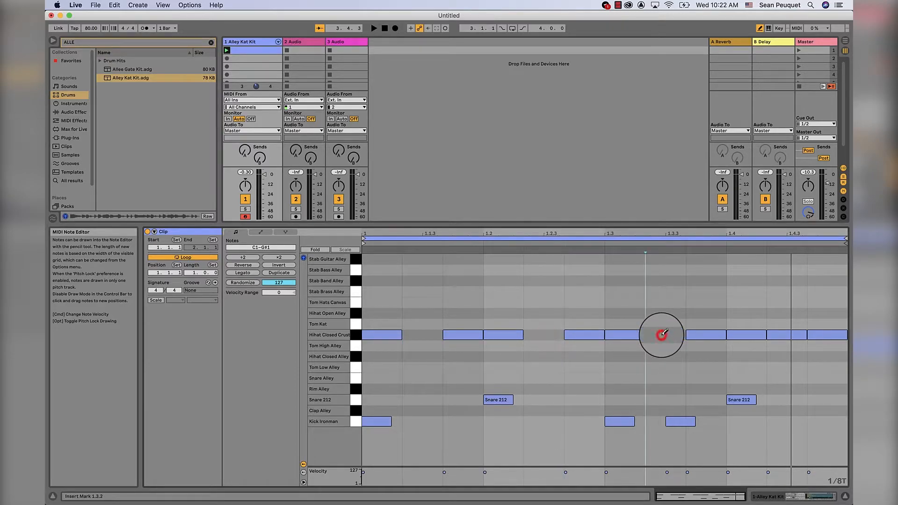
click(786, 334)
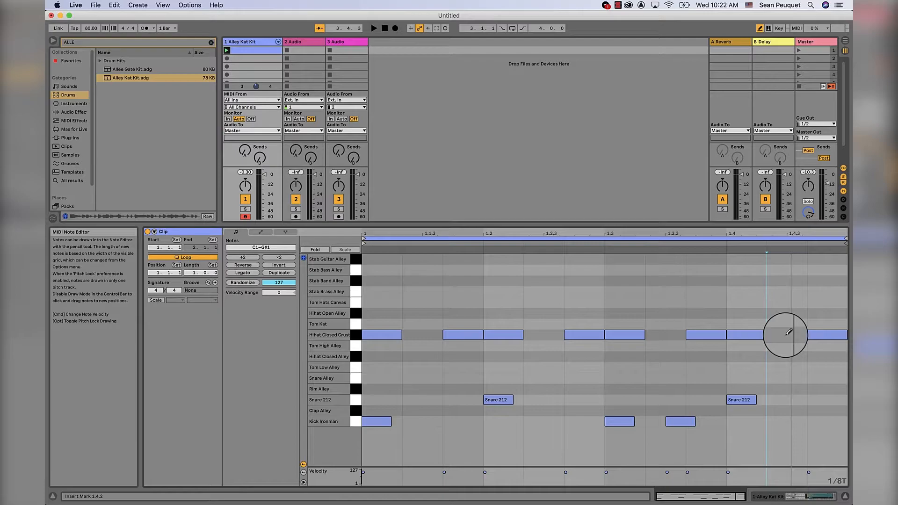
key(space)
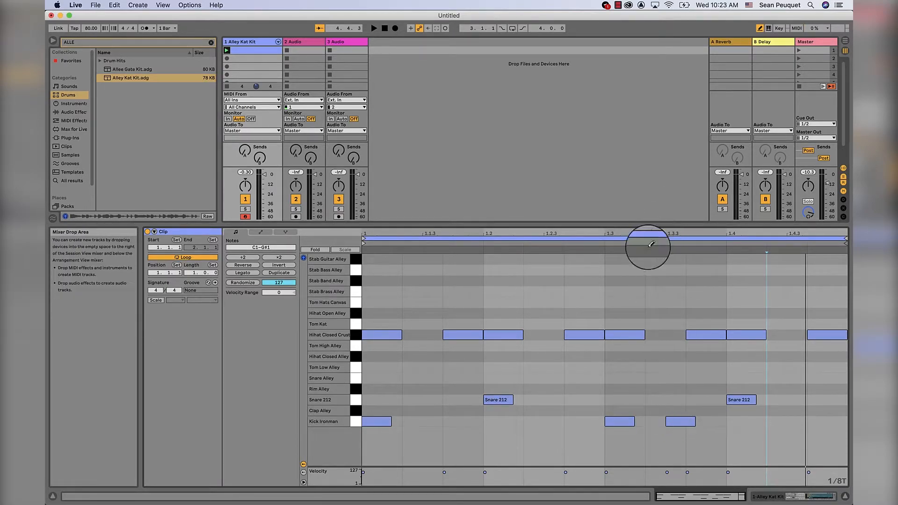
Step: In the Alley Kat Kit drum rack, audition Hihat Closed Crust and swap Hihat Open Alley with the Stab Band Alley pad above Tom Kat
click(766, 500)
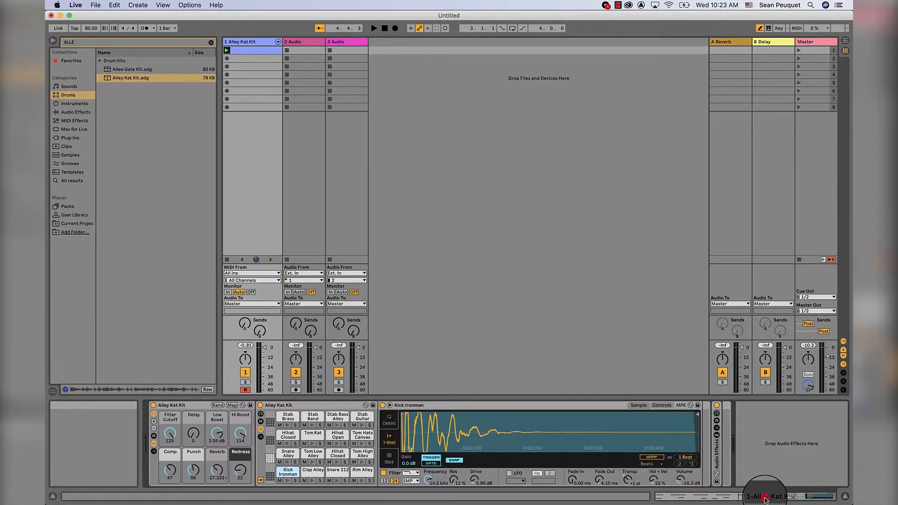
click(288, 436)
click(287, 446)
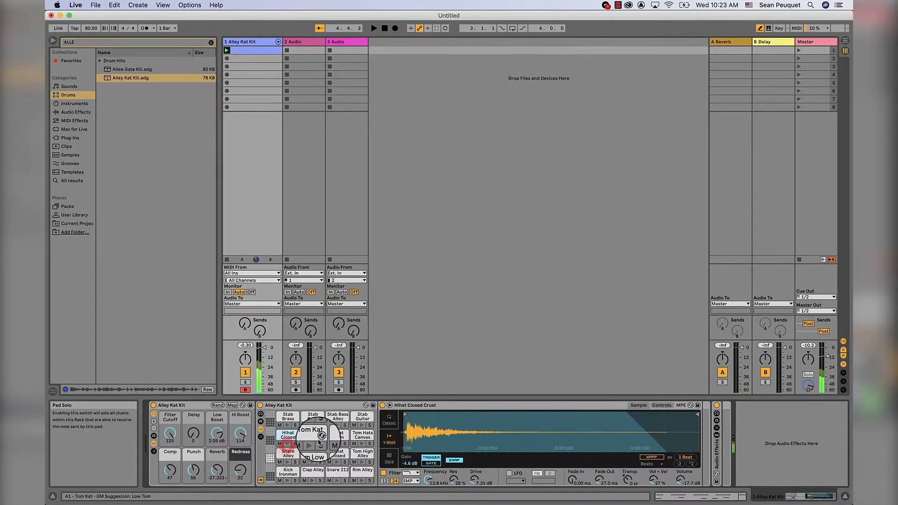
click(338, 436)
drag(338, 438, 311, 416)
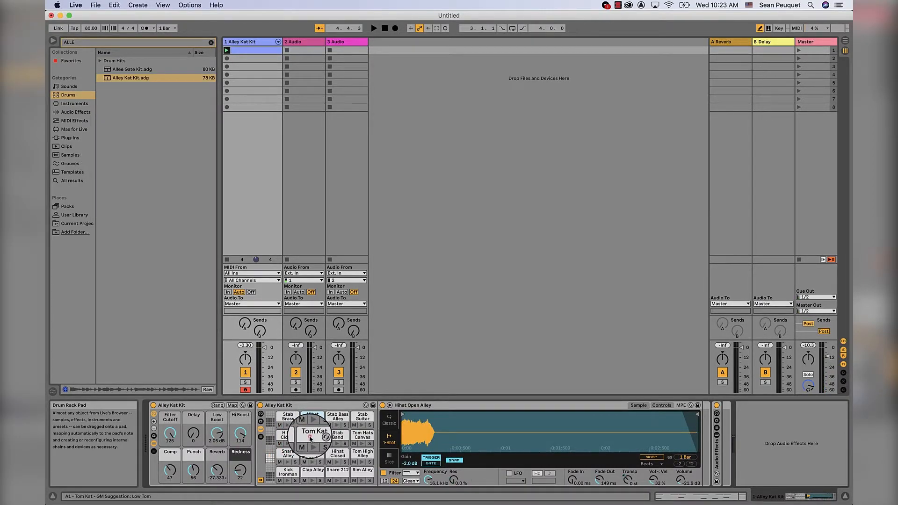
Step: Delete the Tom Kat, Stab Band Alley and Tom Hats Canvas sounds from the drum rack pads A1, A#1 and B1
click(327, 439)
click(320, 438)
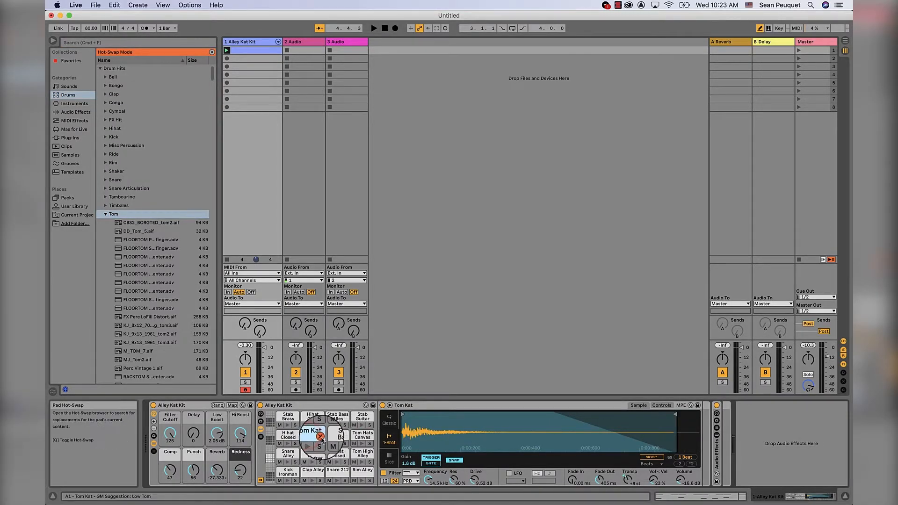
click(320, 437)
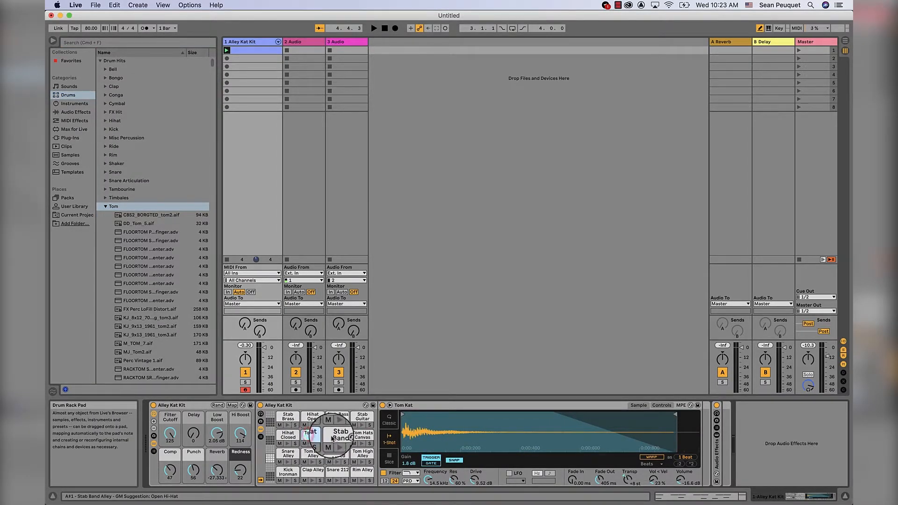
key(Delete)
click(332, 438)
key(Delete)
click(370, 437)
key(Delete)
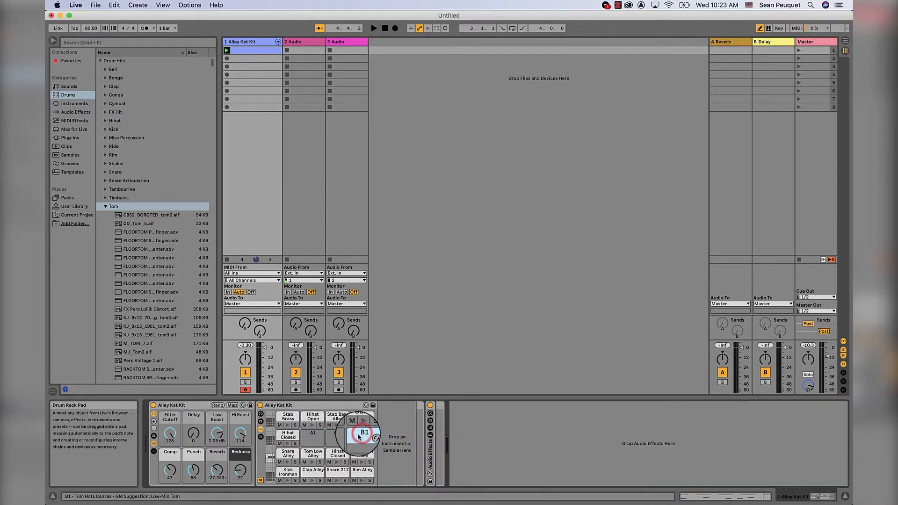
Step: Copy Hihat Closed Crust onto the A1, A#1, B1 and C2 pads and return to the clip's notes
click(282, 436)
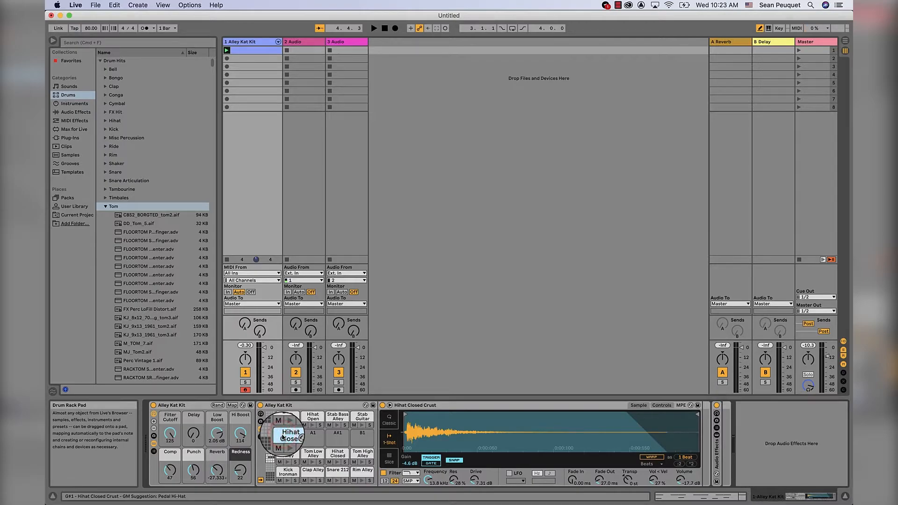
drag(282, 438, 287, 418)
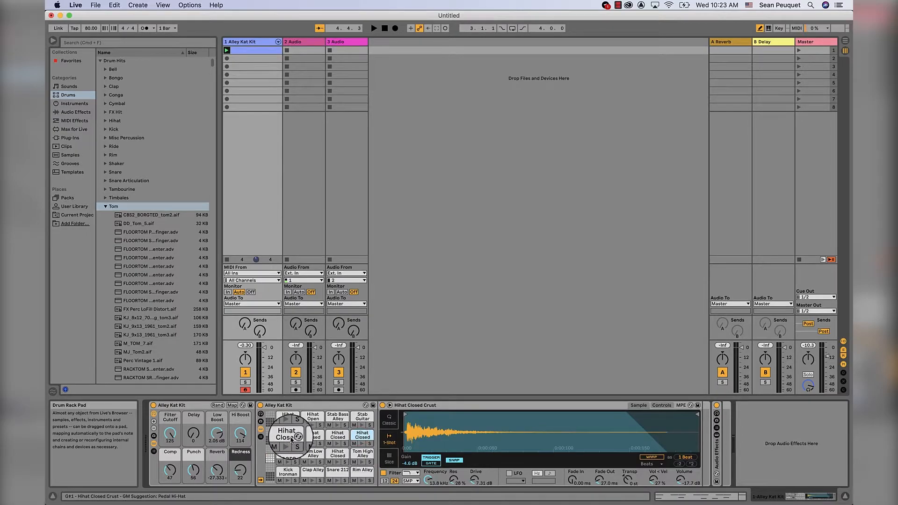
click(693, 496)
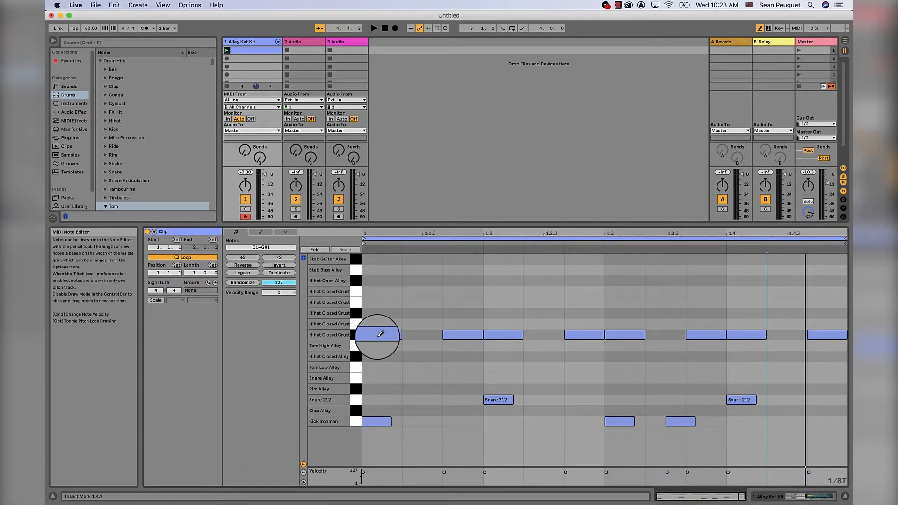
Step: Move all swung hi-hat notes from the G#1 row up to the A1 Hihat Closed Crust row
click(355, 335)
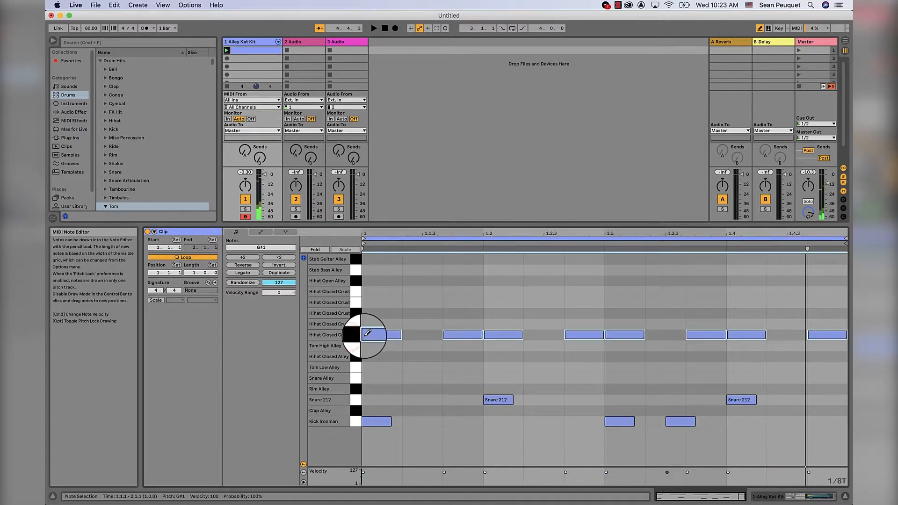
key(Up)
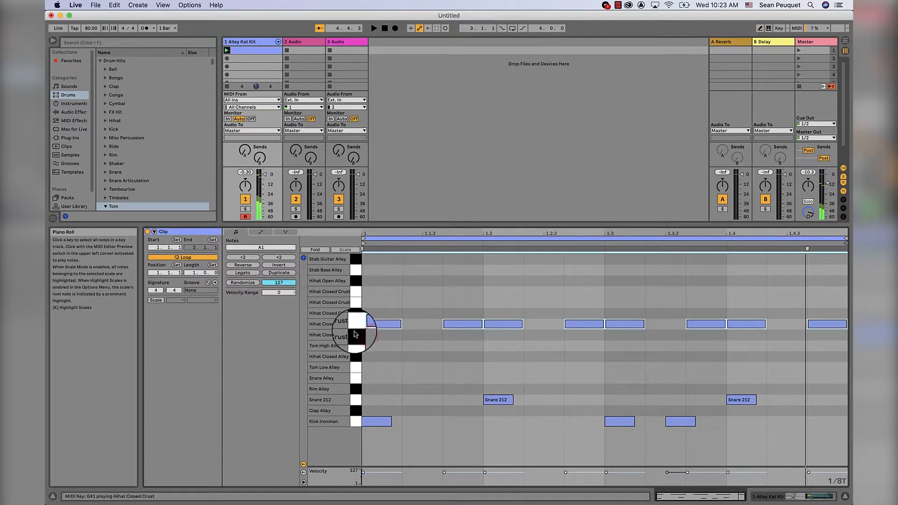
click(354, 335)
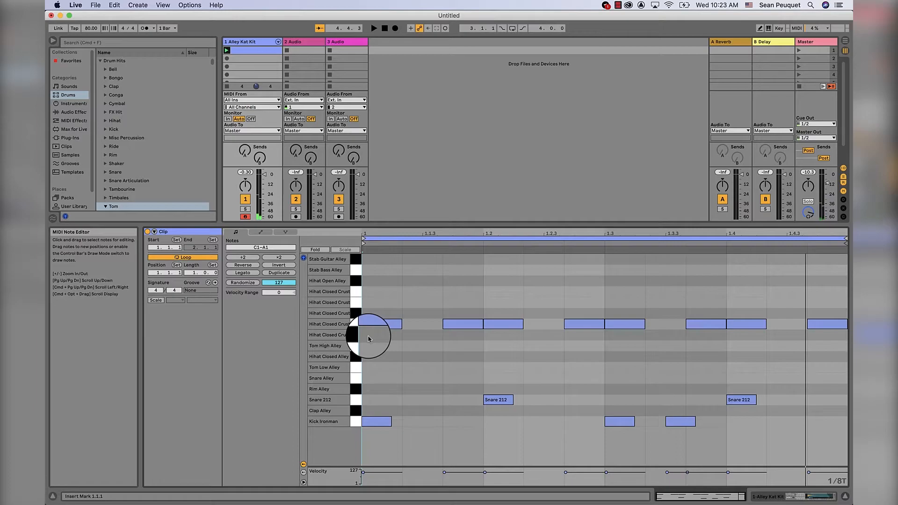
Step: Switch the grid to straight 1/8 and draw eighth notes across the bar in the G#1 Hihat Closed Crust row
right_click(369, 339)
click(382, 475)
key(b)
click(387, 335)
click(442, 335)
click(507, 335)
click(574, 335)
drag(613, 335, 795, 334)
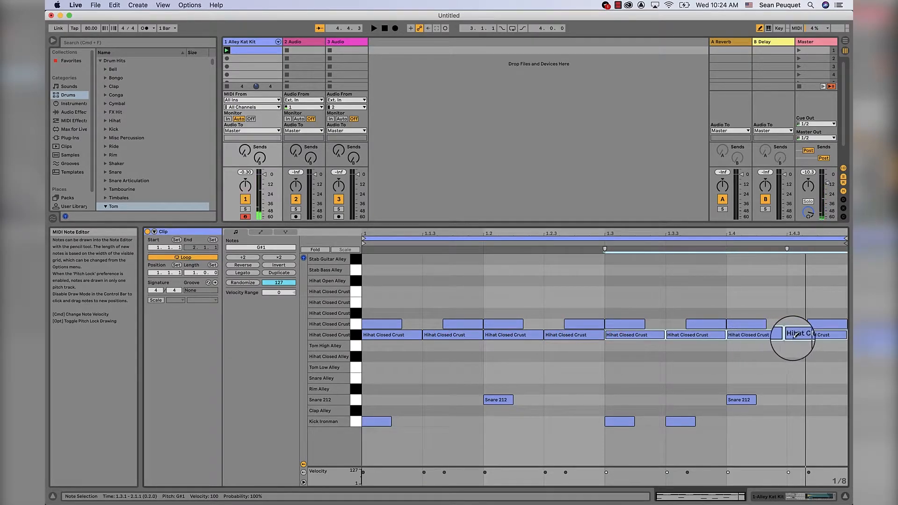
Step: Deactivate the swung notes in the A1 Hihat Closed Crust row and play the beat with the straight eighths
click(354, 325)
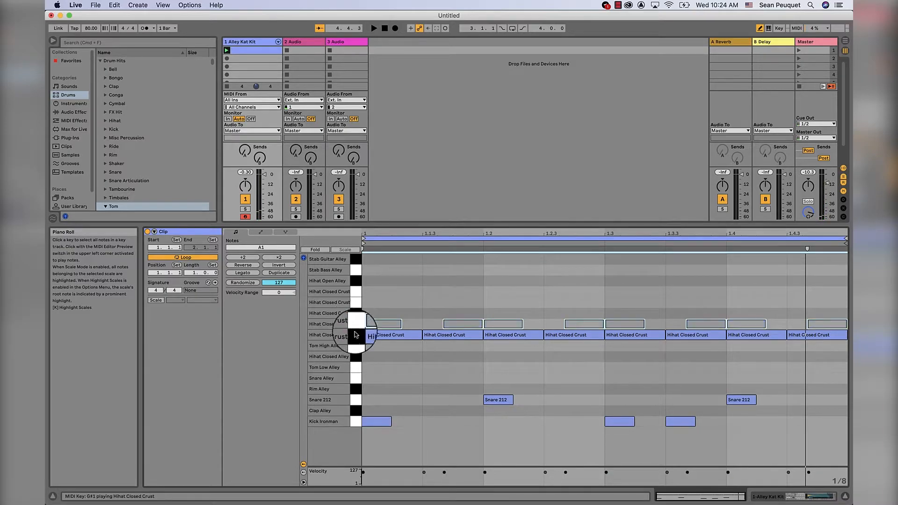
click(356, 331)
click(355, 323)
right_click(356, 326)
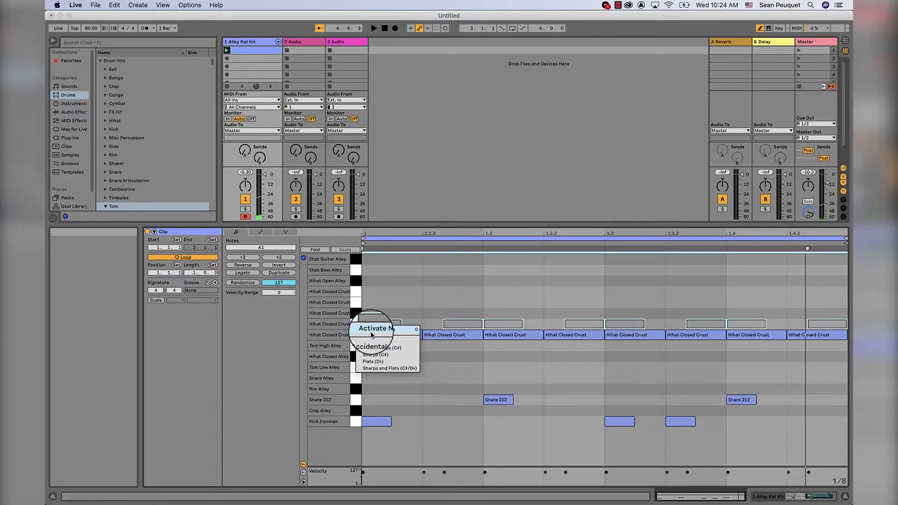
click(352, 324)
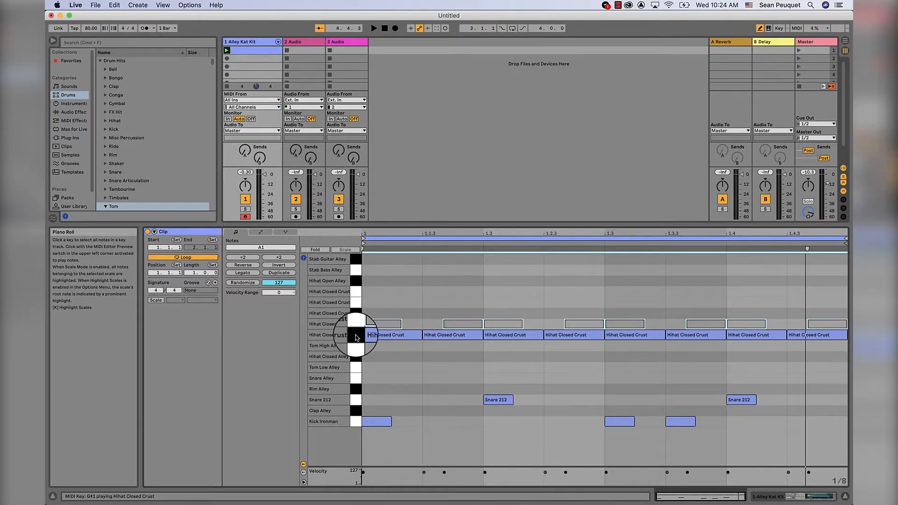
click(357, 338)
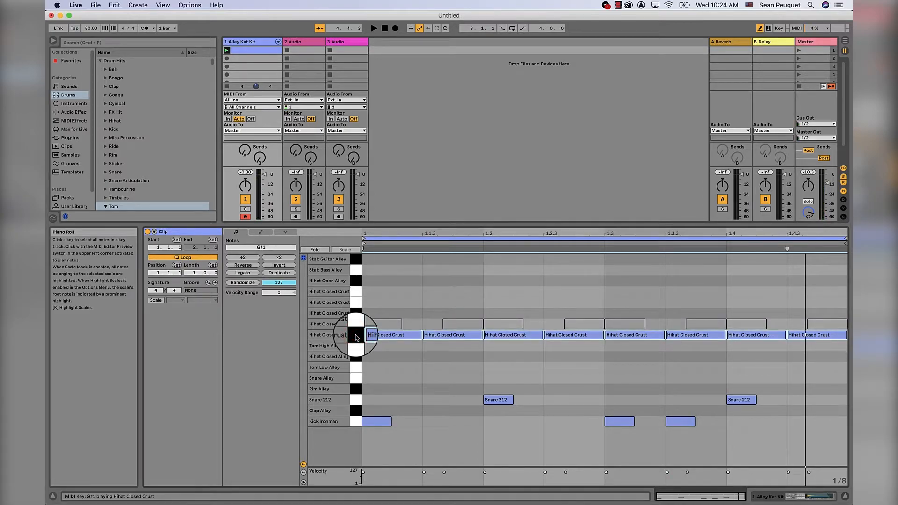
key(space)
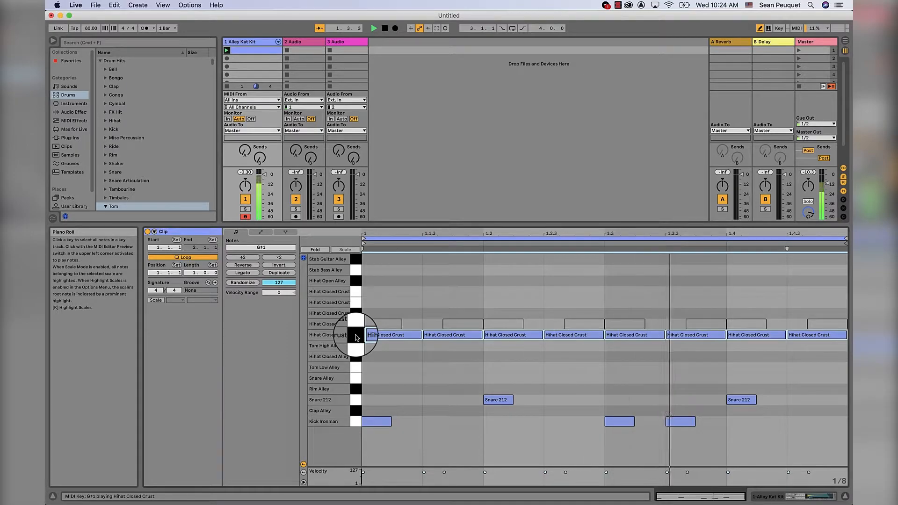
key(space)
Step: Reactivate the swung A1 hi-hat notes, deactivate the straight G#1 notes, and play the beat for comparison
click(355, 326)
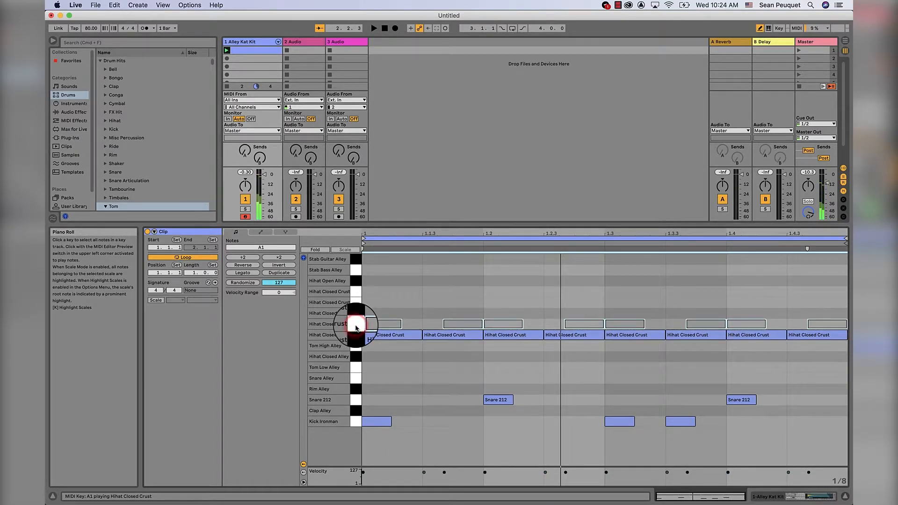
click(355, 329)
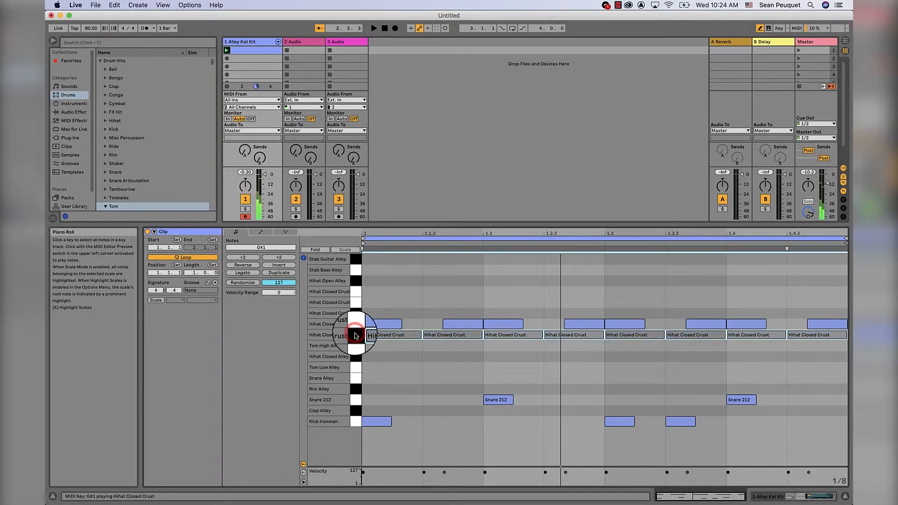
click(355, 328)
key(space)
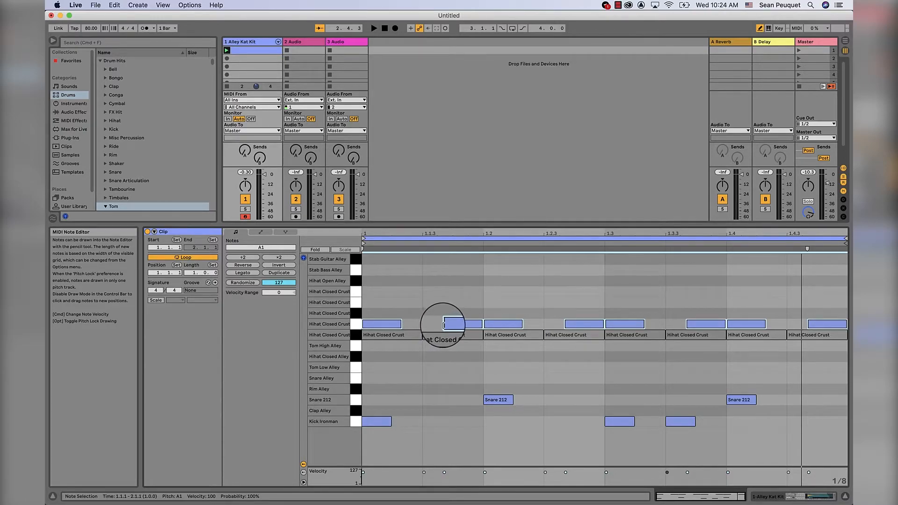
click(357, 318)
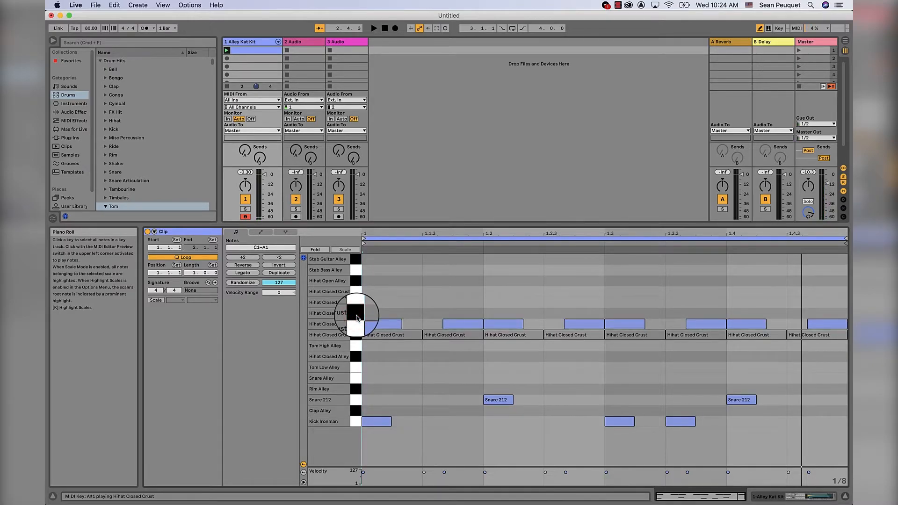
click(453, 325)
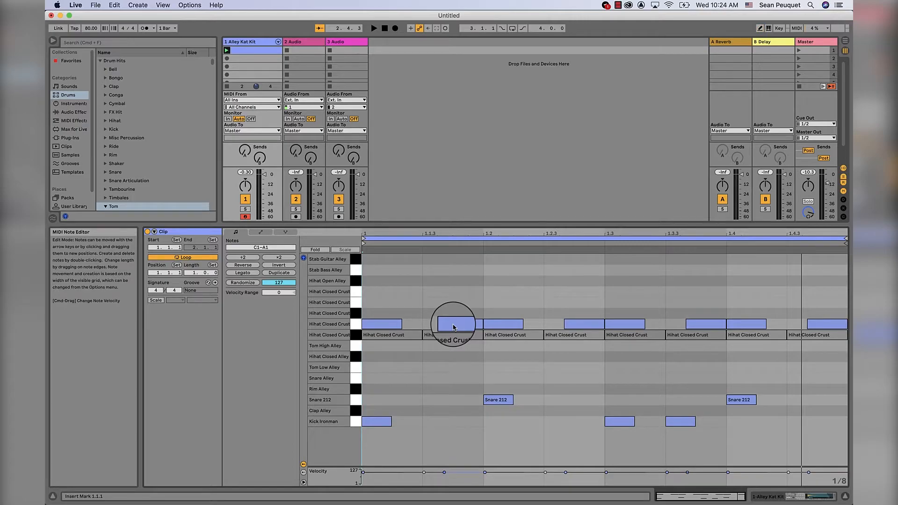
drag(453, 327, 443, 327)
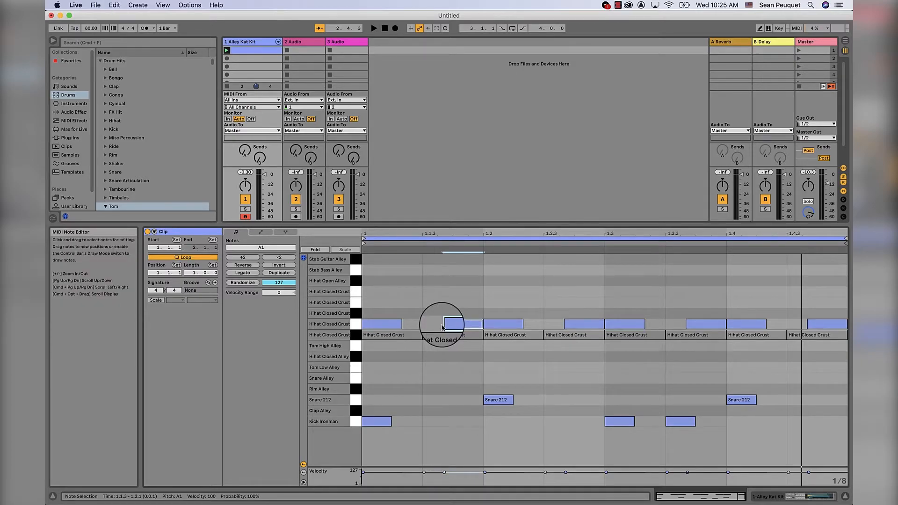
right_click(358, 318)
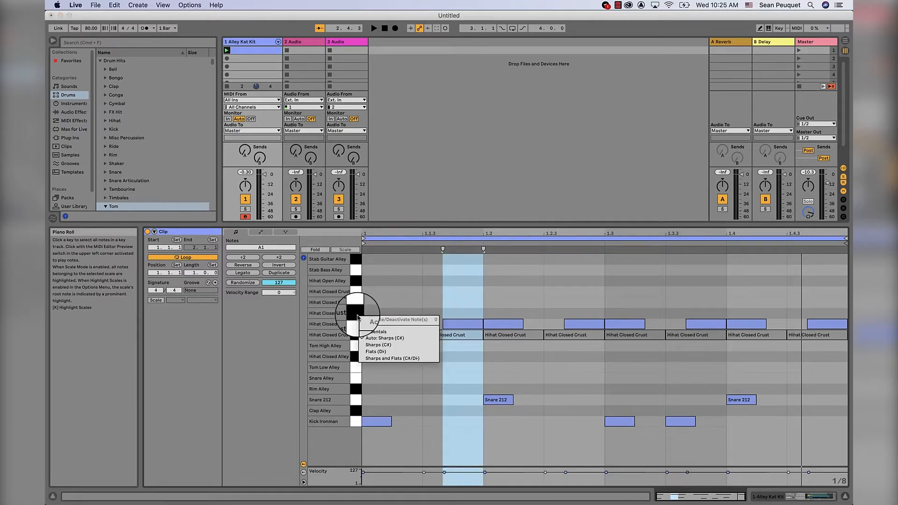
click(357, 317)
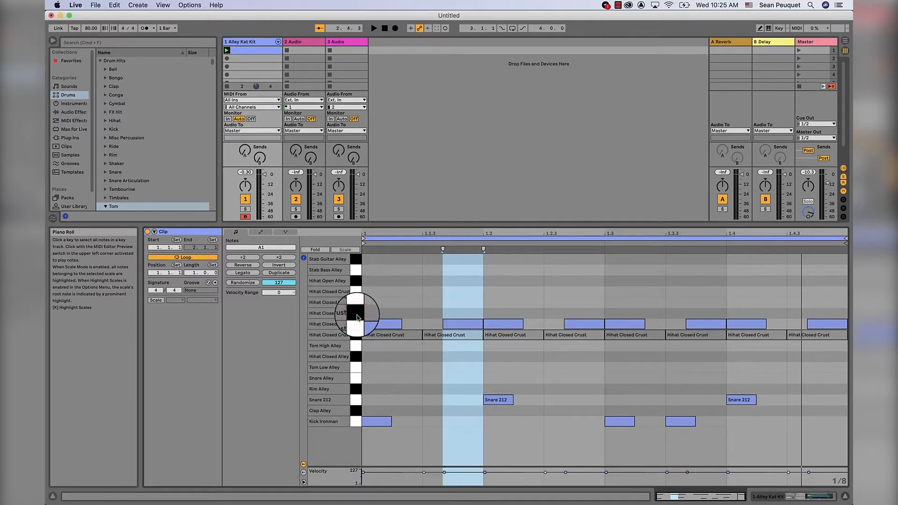
click(385, 314)
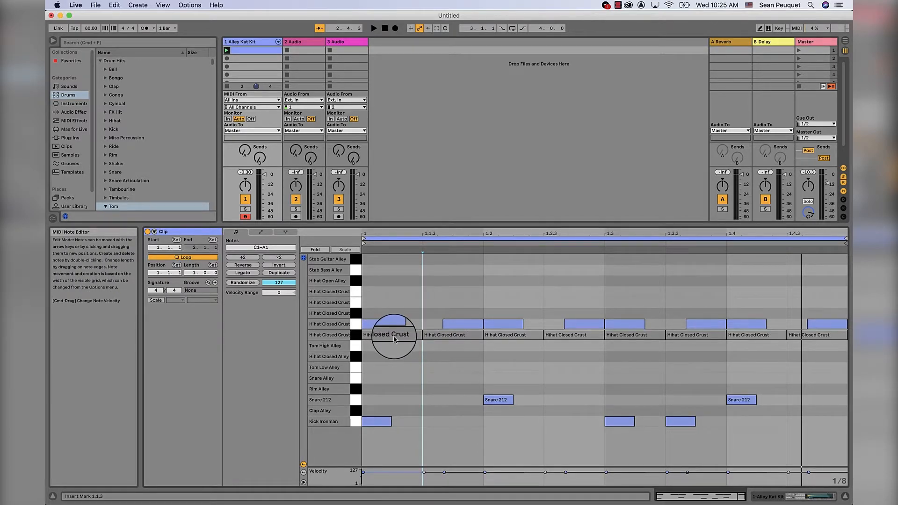
click(357, 339)
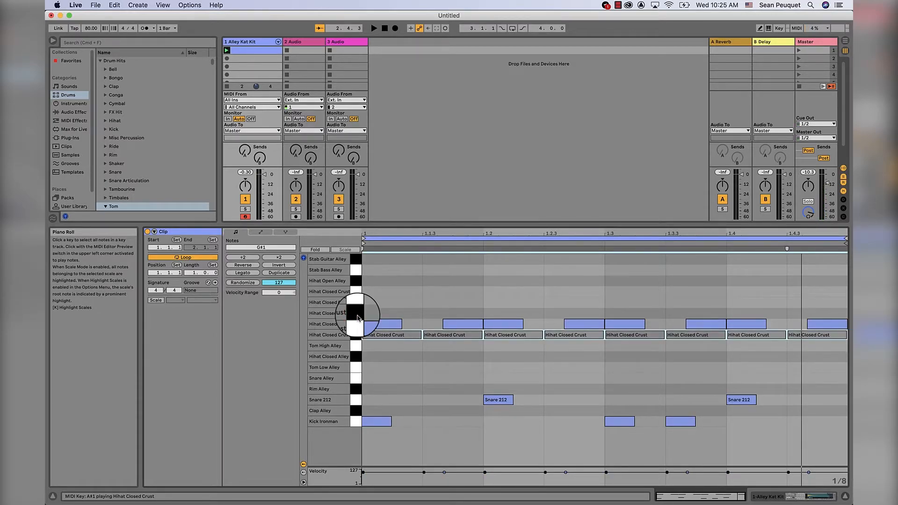
click(357, 317)
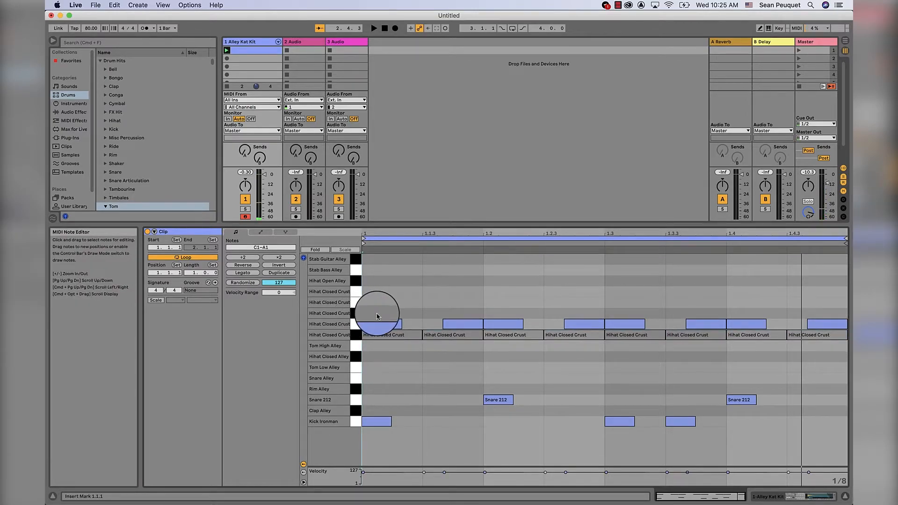
Step: Switch the grid to 1/16 and draw six sixteenth notes from the bar's start in the A#1 Hihat Closed Crust row
right_click(377, 316)
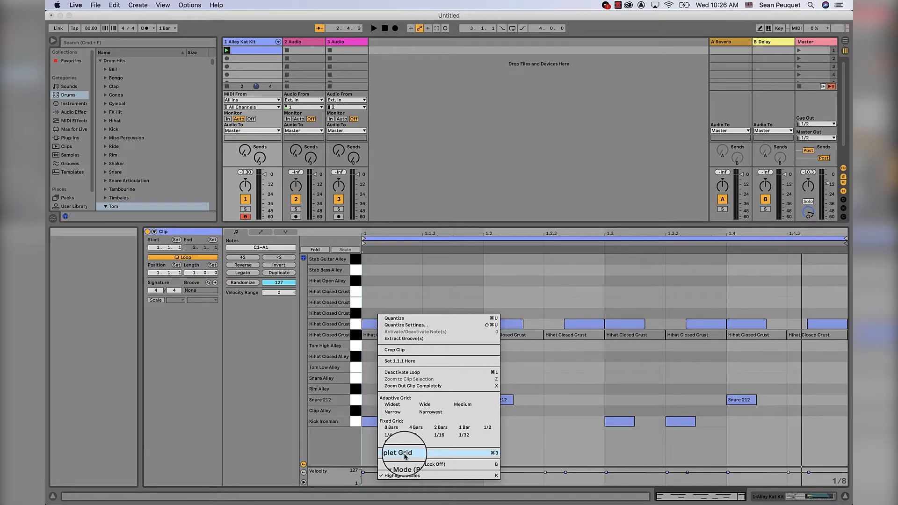
click(440, 436)
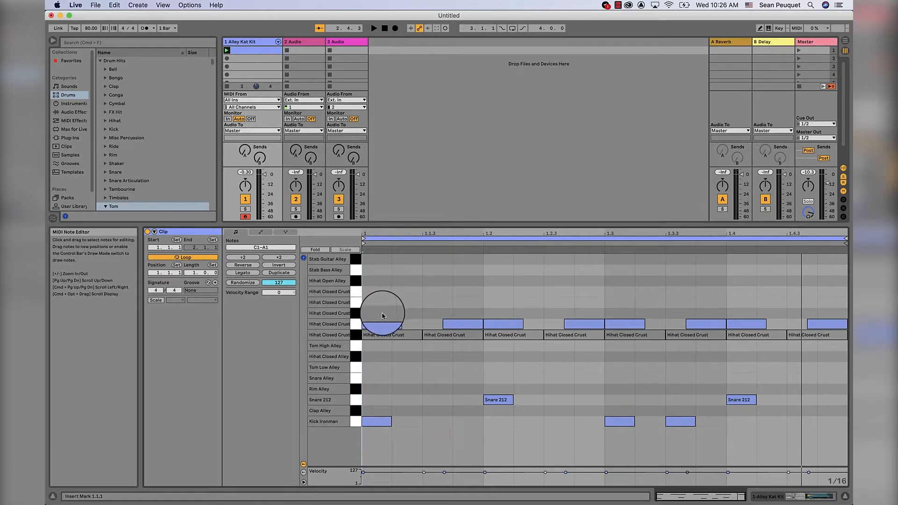
key(b)
drag(386, 310, 534, 307)
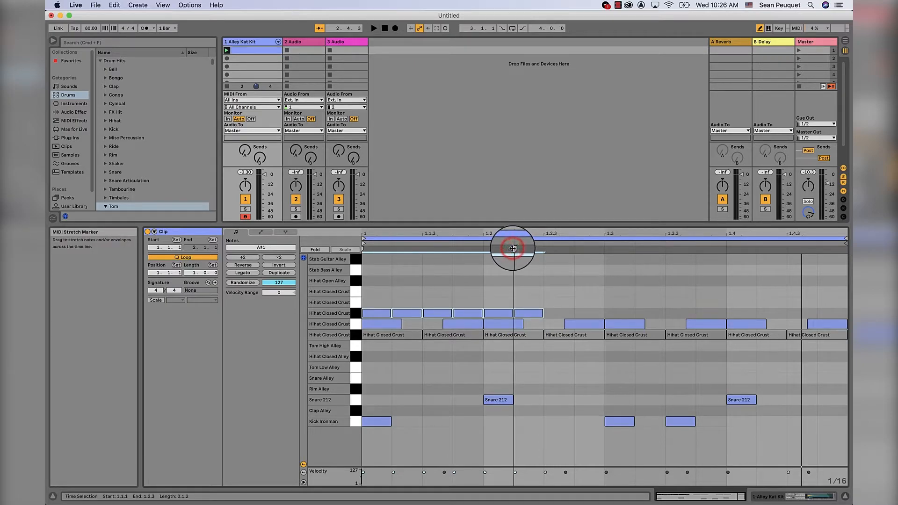
Step: Compress the six A#1 notes so the sixth starts on beat 2, and remove the sixth to leave five even notes in beat 1
drag(513, 249, 493, 248)
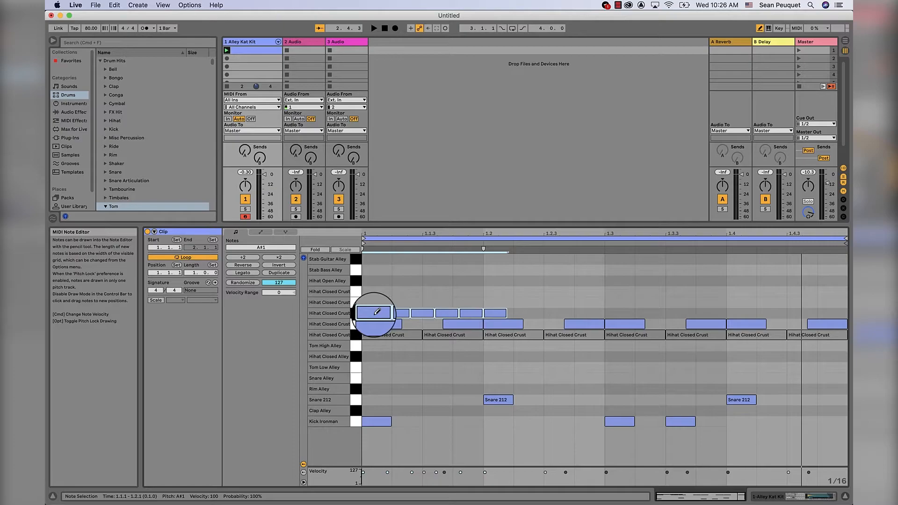
drag(410, 314, 472, 311)
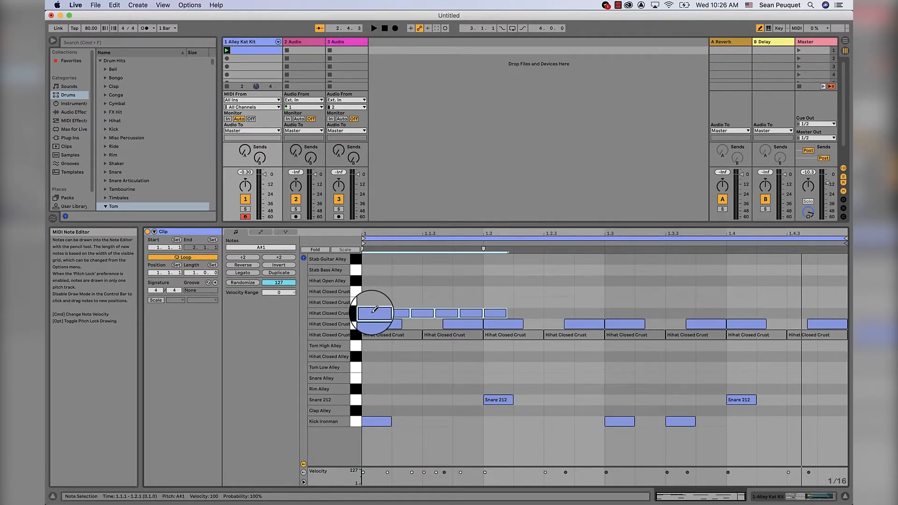
click(502, 312)
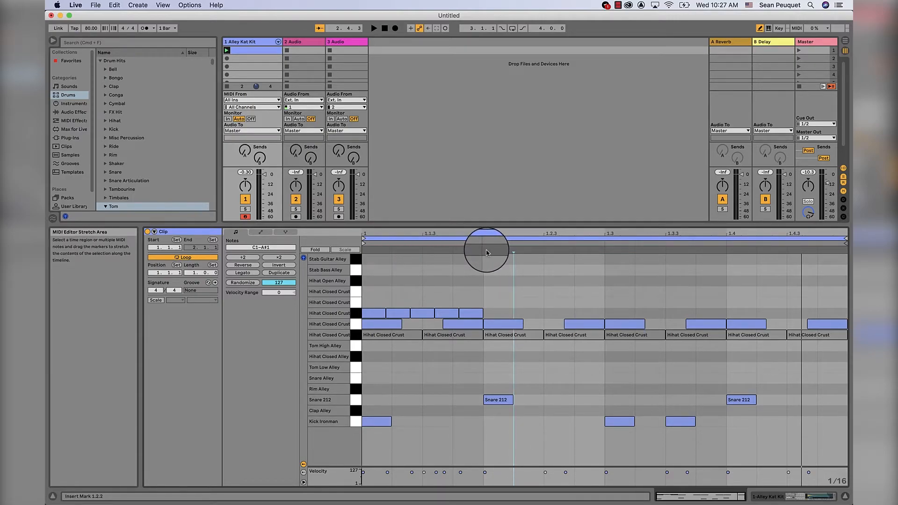
click(399, 314)
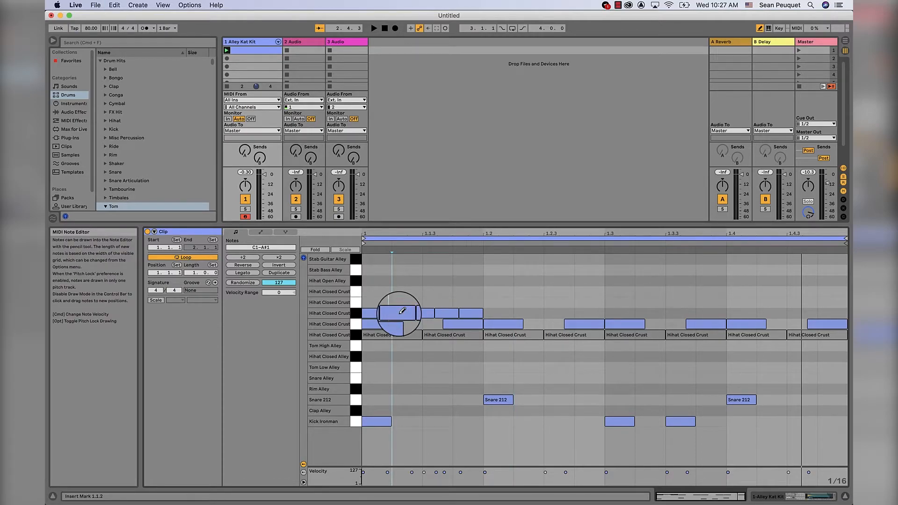
Step: Delete the second, third and fifth quintuplet notes in the A#1 row, keeping only the first and fourth
key(b)
drag(399, 316, 415, 316)
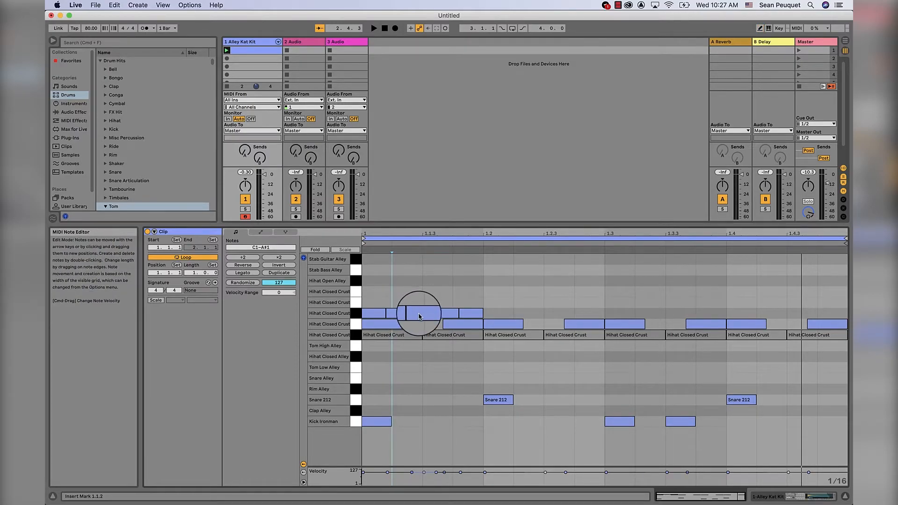
click(419, 313)
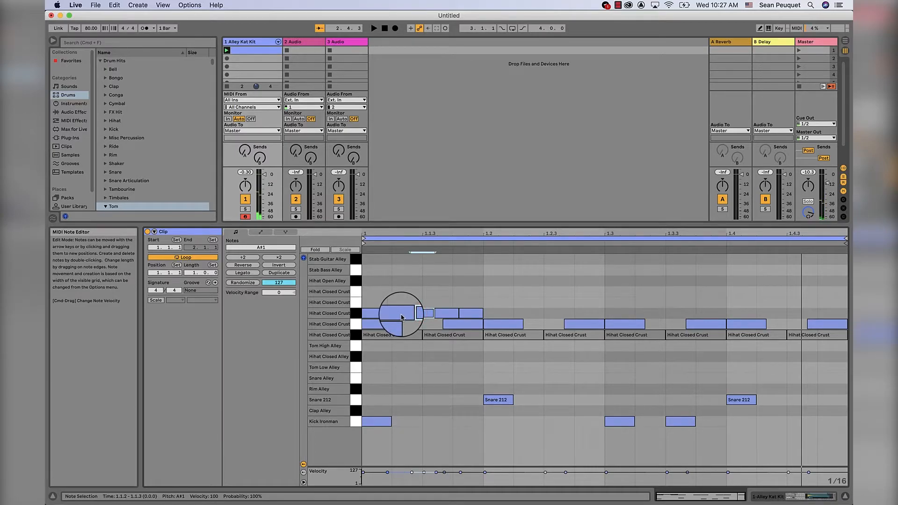
drag(411, 315, 394, 322)
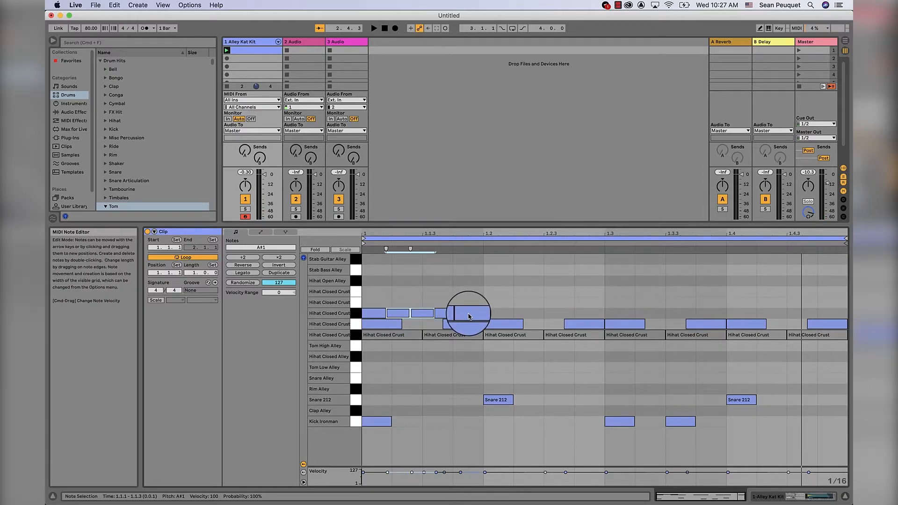
key(Delete)
click(469, 317)
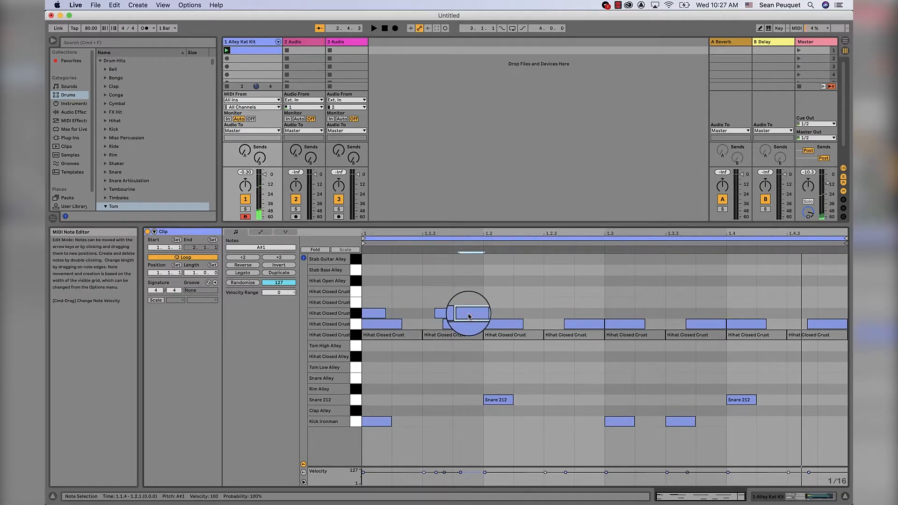
key(Delete)
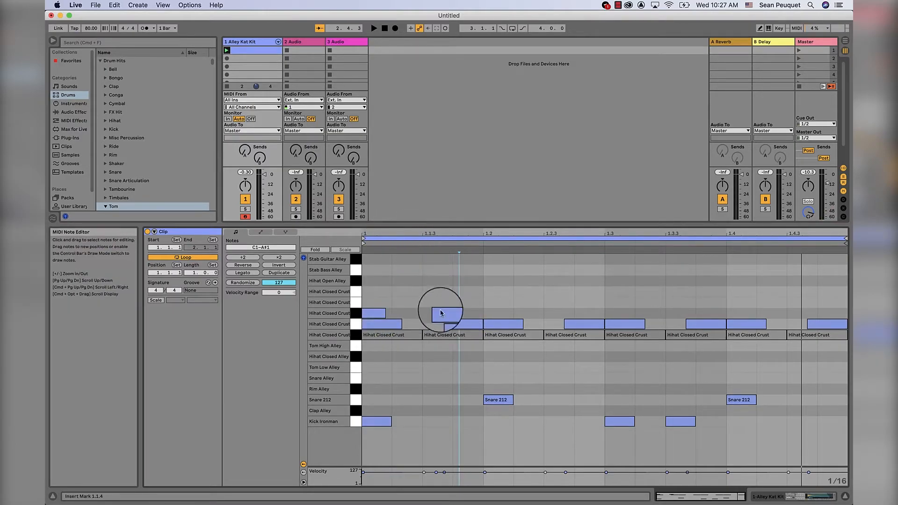
Step: Deactivate all swung hi-hat notes in the A1 row and audition the two remaining A#1 notes
click(354, 326)
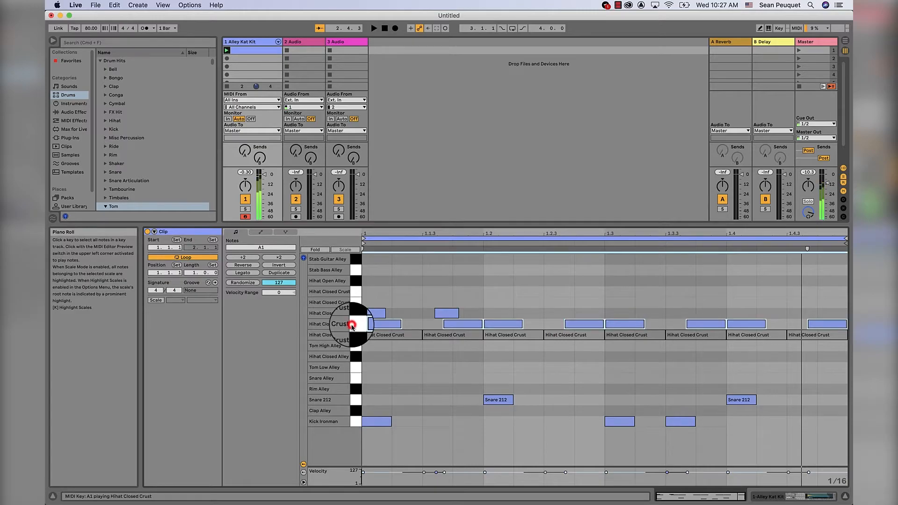
key(0)
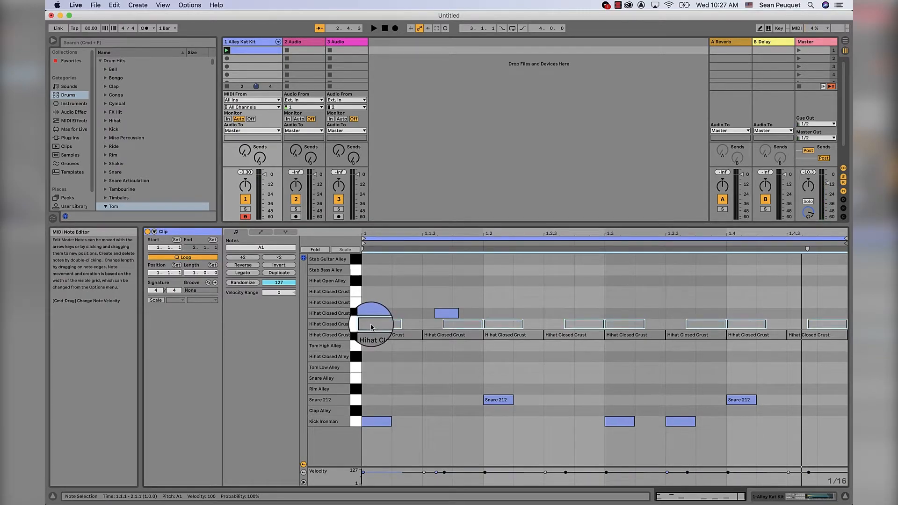
double_click(370, 313)
click(446, 315)
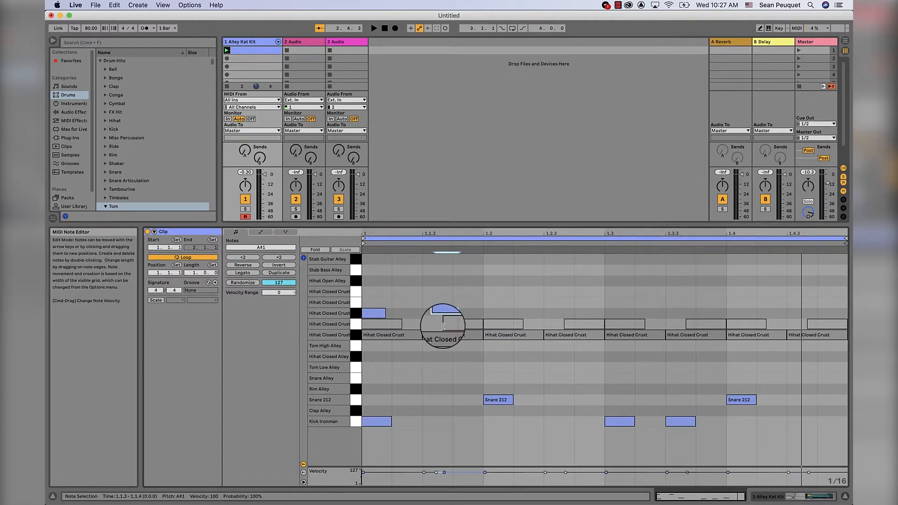
Step: Duplicate the A#1 quintuplet note pair across the bar, aligning the copies to start on beats 2, 3 and 4
click(356, 314)
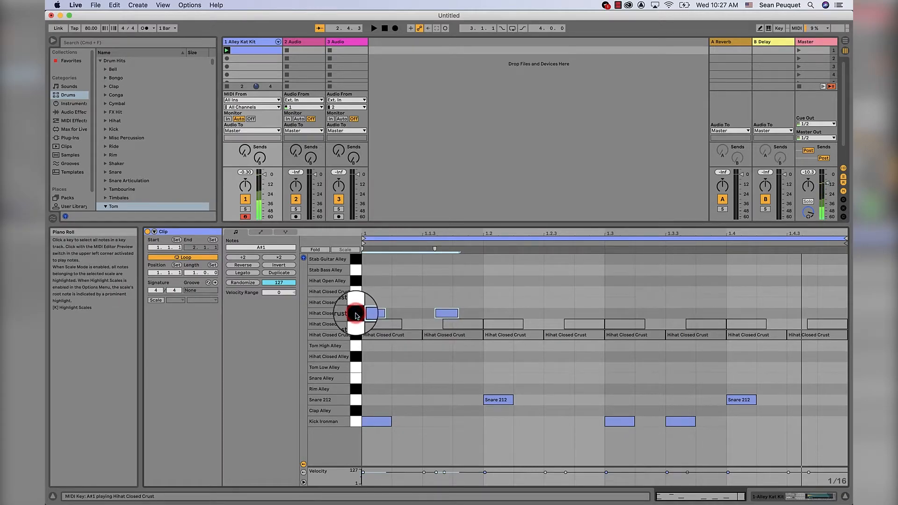
key(super+d)
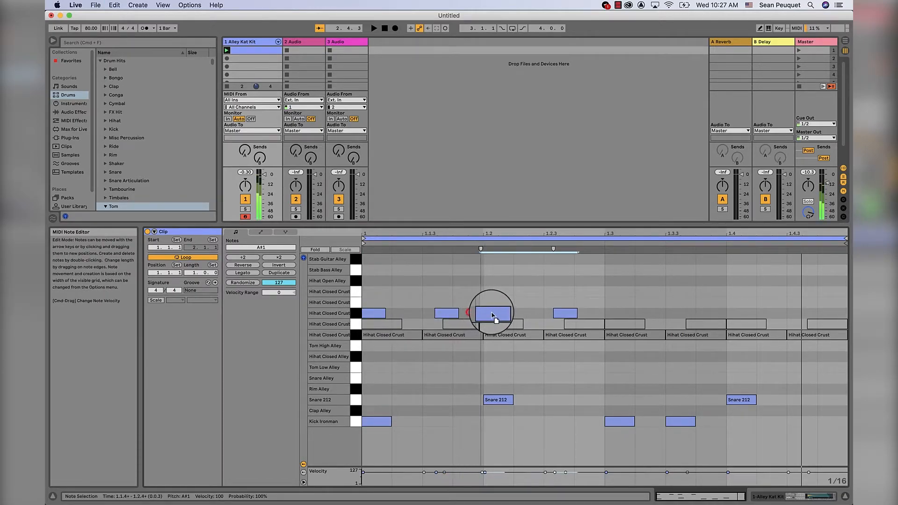
key(super+d)
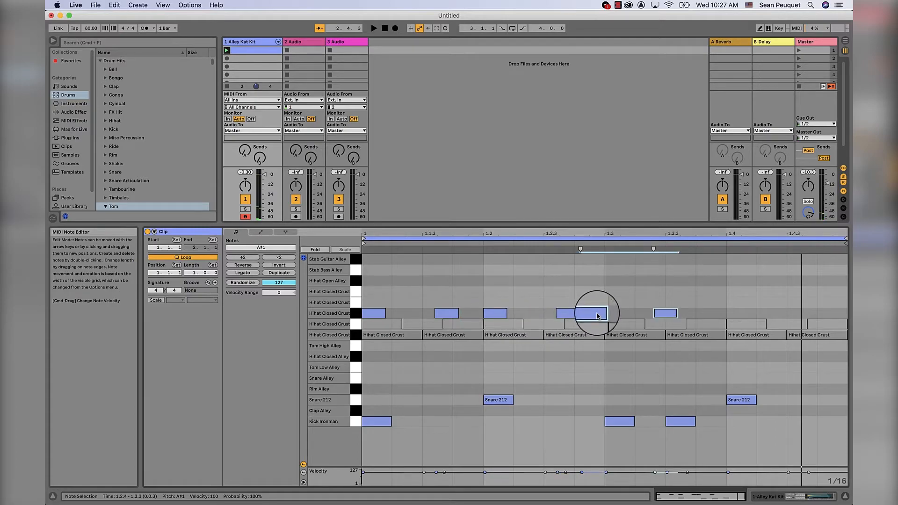
click(595, 313)
drag(609, 316, 624, 316)
key(super+d)
drag(712, 313, 742, 317)
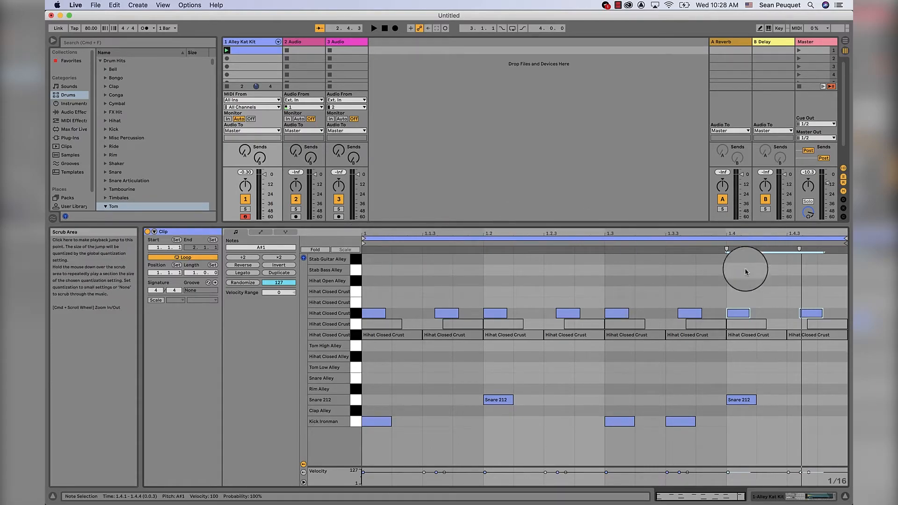
click(744, 314)
click(808, 314)
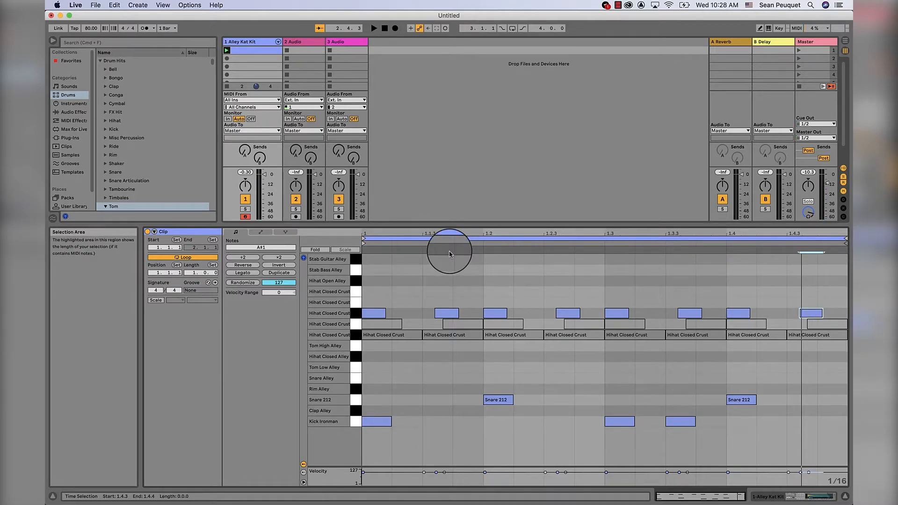
Step: Play the beat twice with only the quintuplet-swung A#1 hi-hats active, stopping playback each time
click(355, 315)
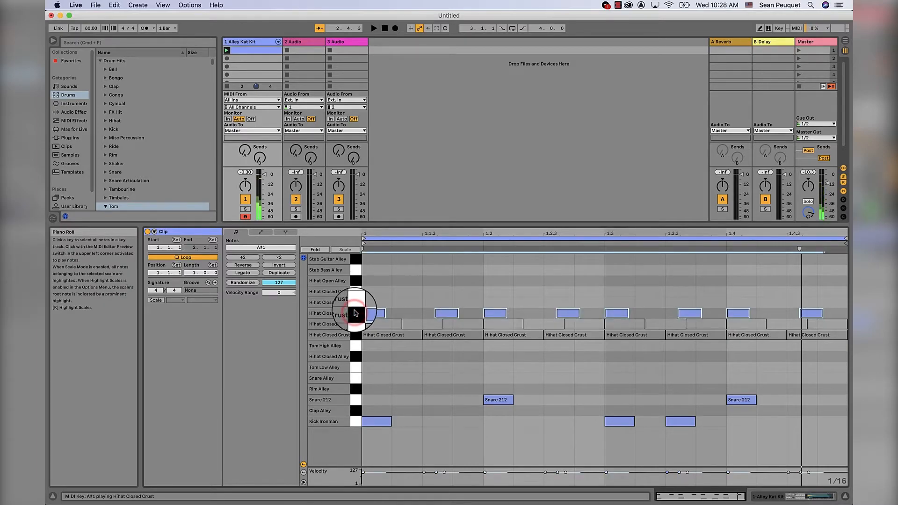
key(space)
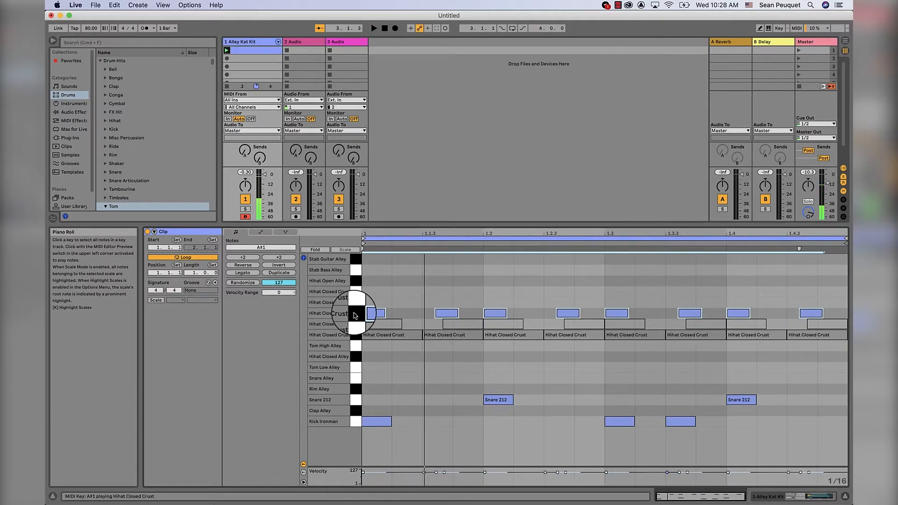
key(space)
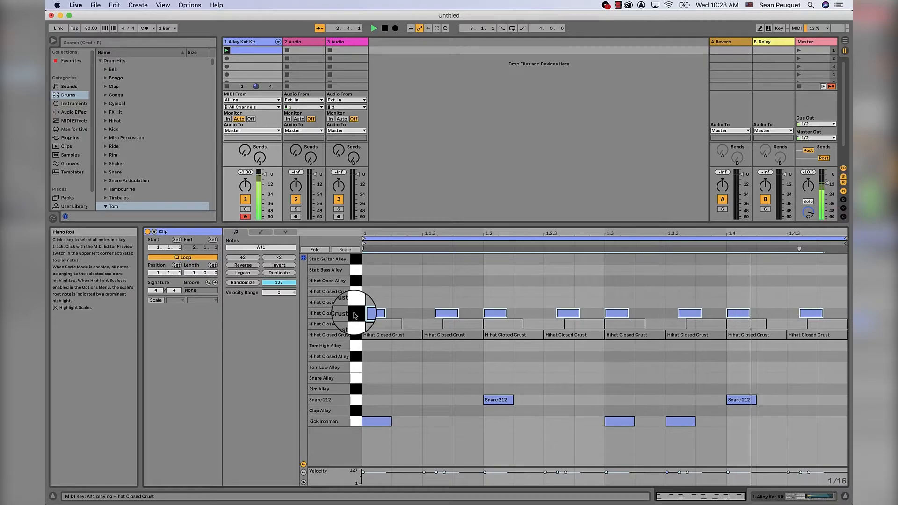
key(space)
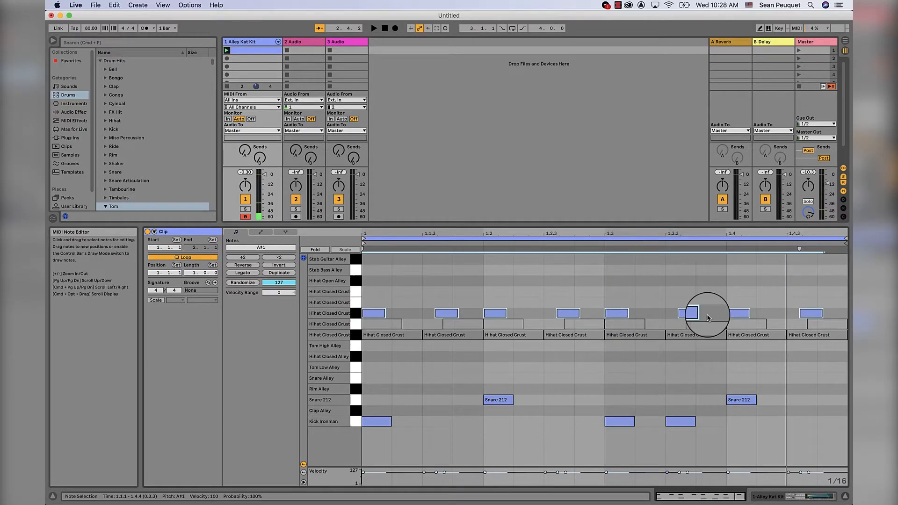
click(728, 312)
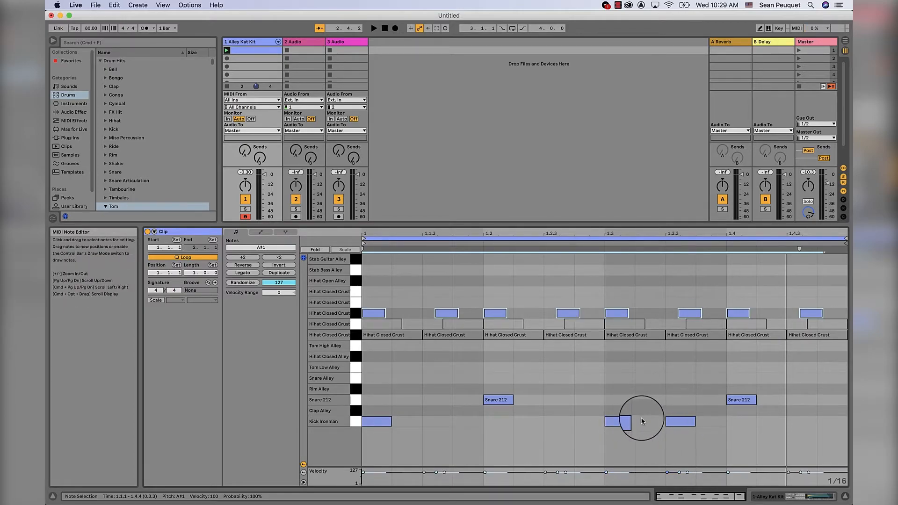
key(space)
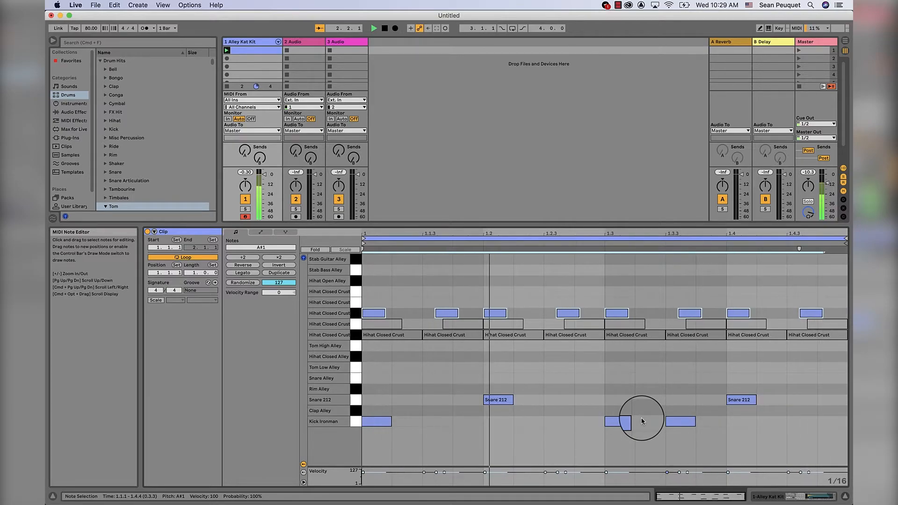
key(space)
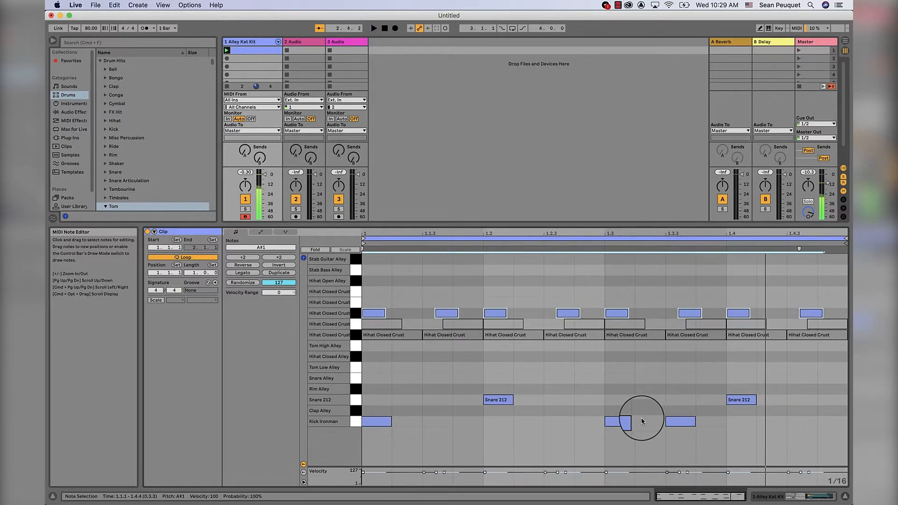
click(356, 304)
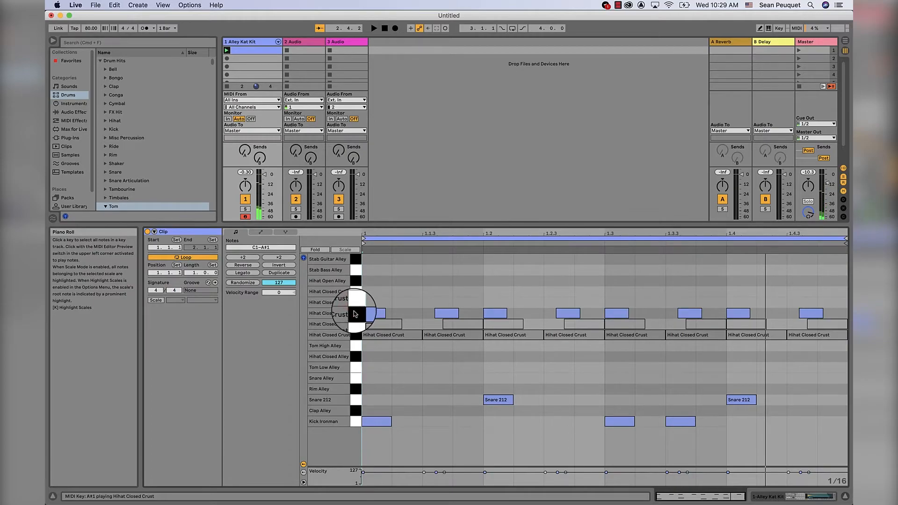
Step: Deactivate all A#1 quintuplet notes and draw eight sixteenth notes in the B1 row from beat 1 up to beat 3
click(356, 316)
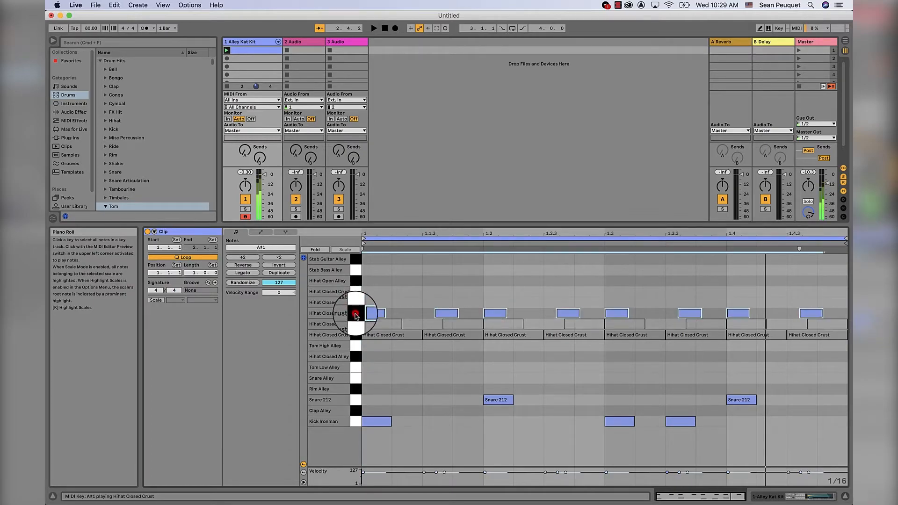
click(379, 304)
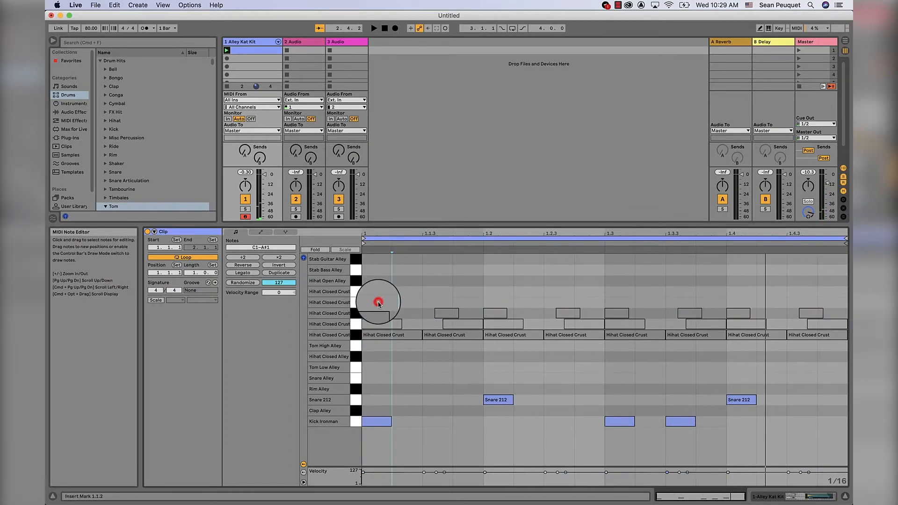
key(b)
drag(378, 303, 585, 298)
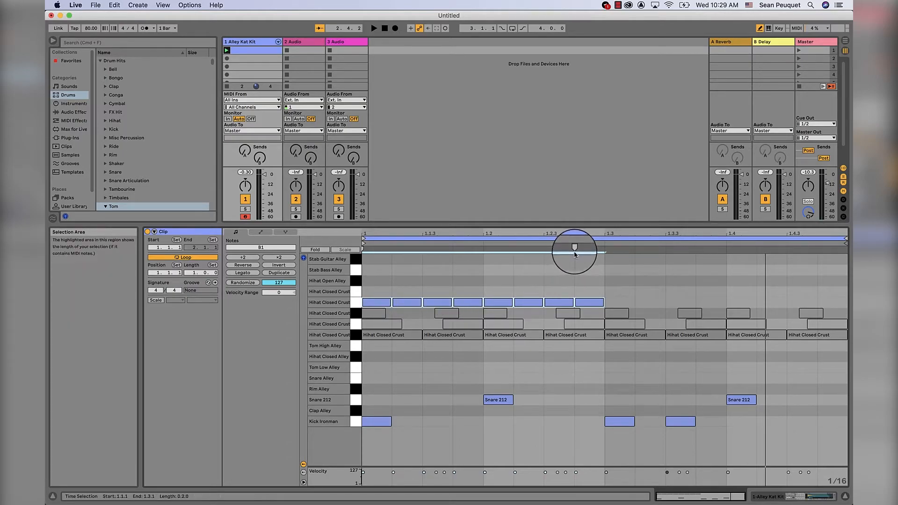
Step: Compress the eight B1 notes so the eighth starts on beat 2, and delete that eighth note to leave a septuplet
drag(575, 248, 485, 250)
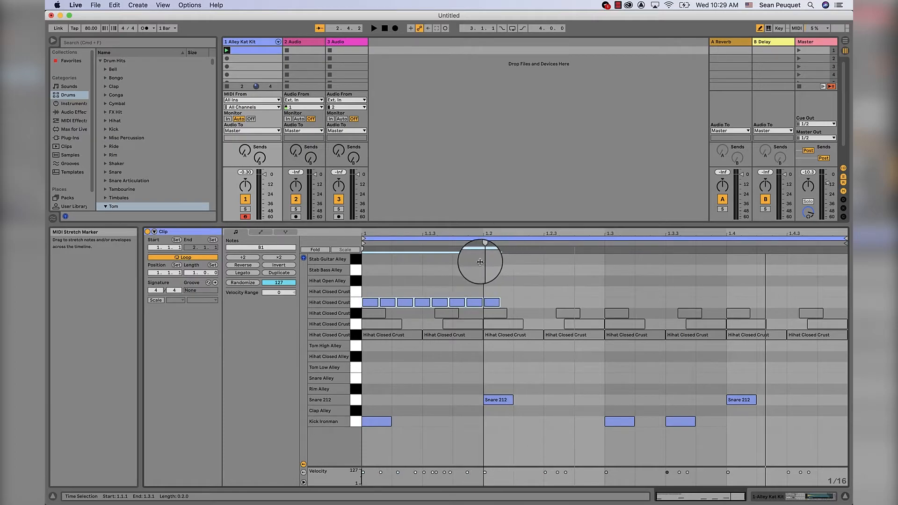
click(490, 303)
key(b)
Step: Delete the second, third, fourth, sixth and seventh septuplet notes in the B1 row, keeping only the first and fifth
click(390, 303)
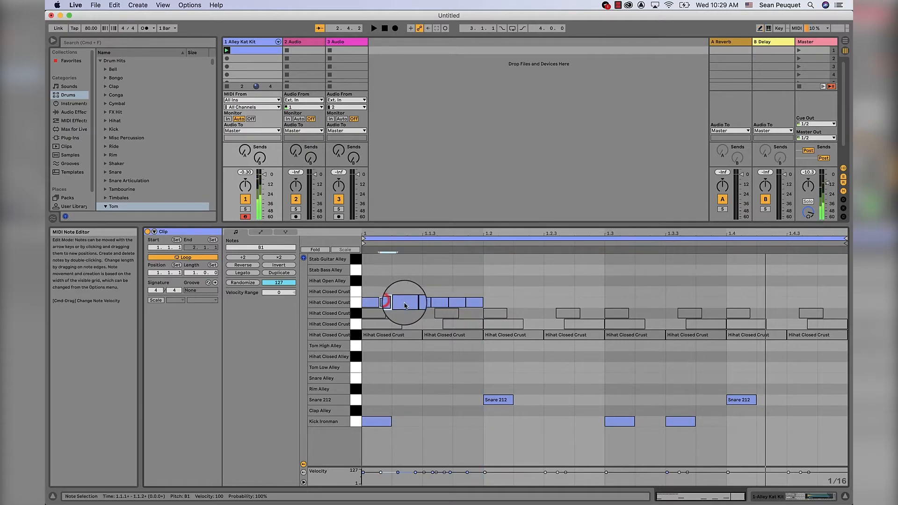
click(406, 304)
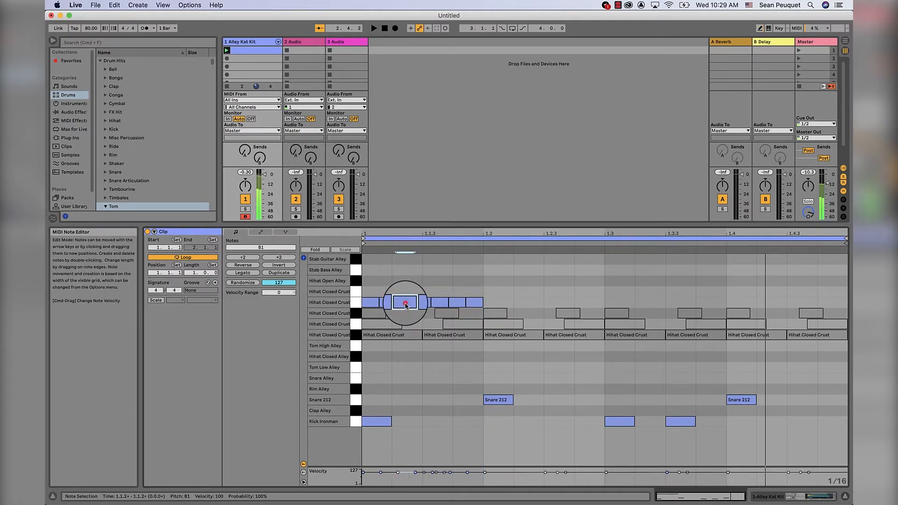
click(390, 303)
drag(392, 290, 454, 304)
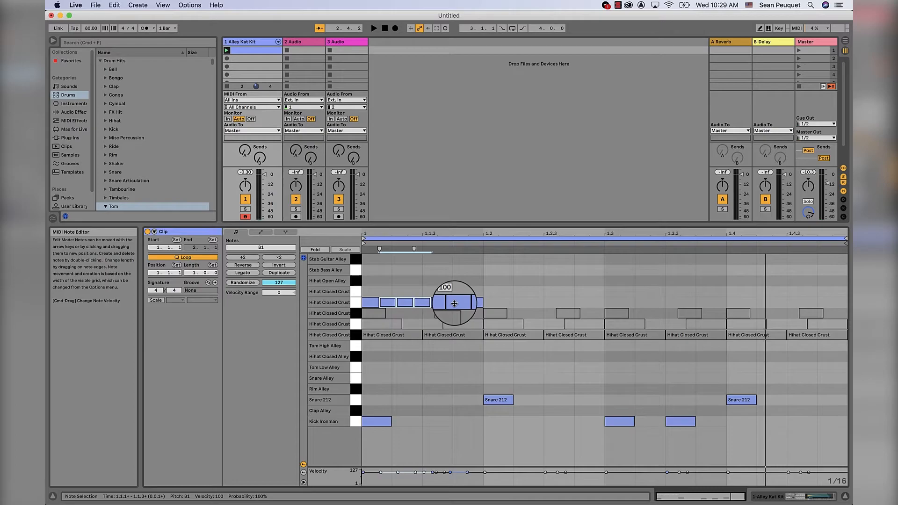
click(454, 304)
drag(392, 286, 416, 306)
key(Delete)
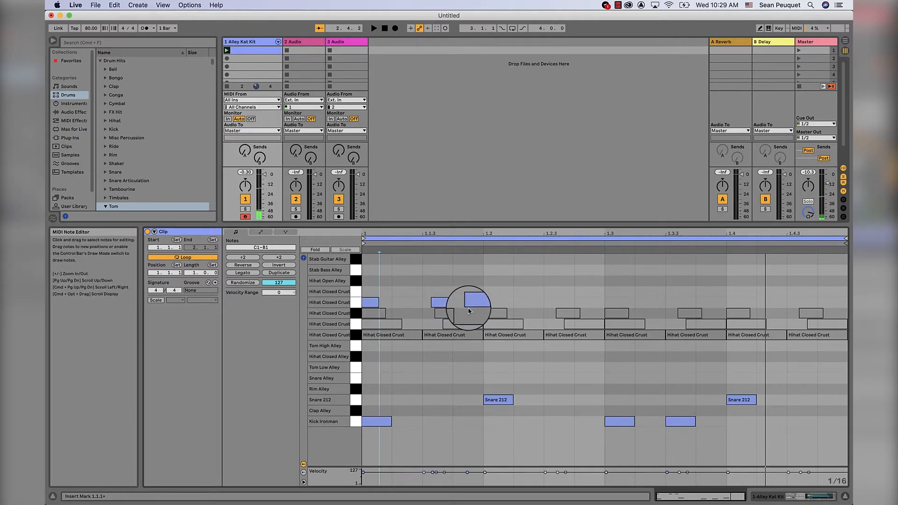
click(472, 305)
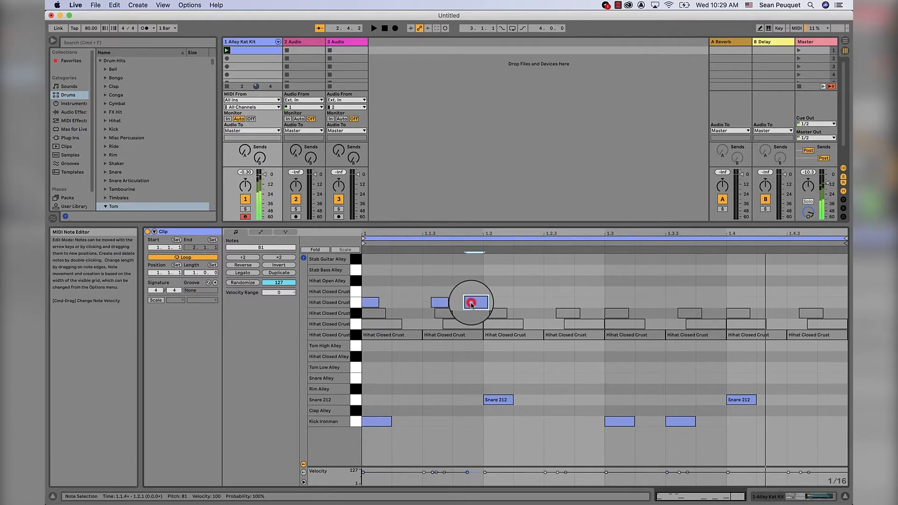
key(Delete)
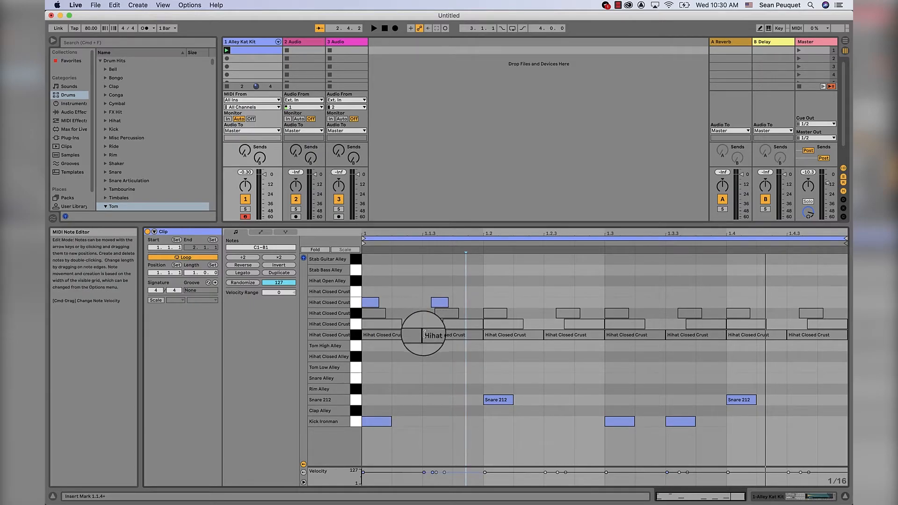
Step: Audition the B1 septuplet note pair and duplicate it across the bar, aligning the copies to start on beats 2, 3 and 4
key(space)
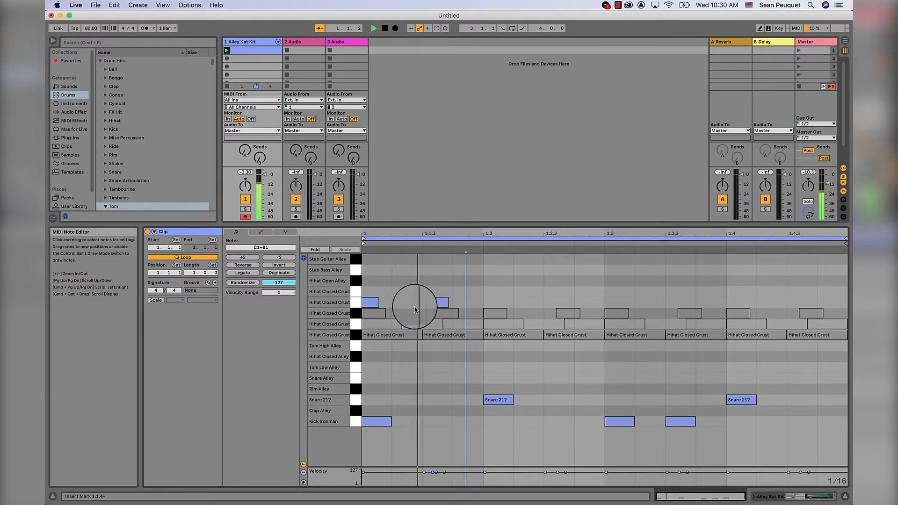
drag(373, 287, 495, 305)
key(super+d)
key(super+d)
drag(573, 303, 616, 304)
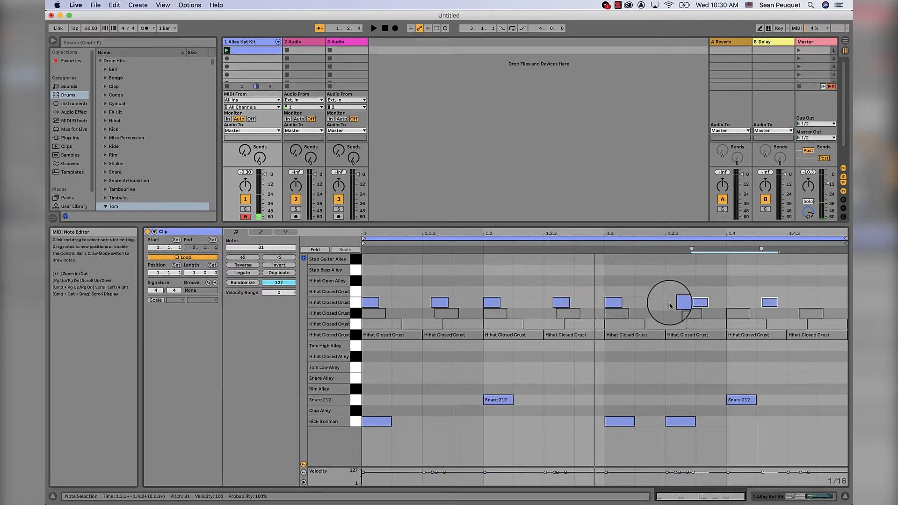
key(super+d)
drag(702, 303, 740, 302)
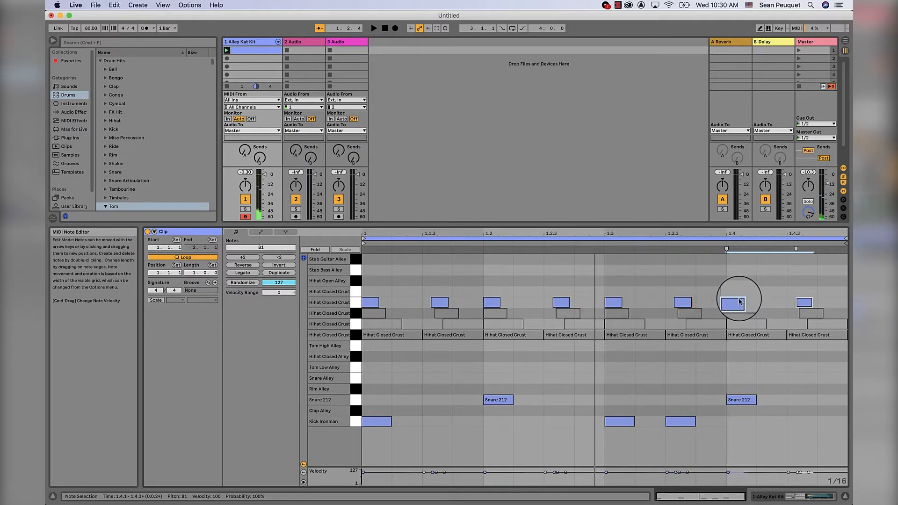
Step: Play the beat with the septuplet-swung B1 hi-hats, stop it, and audition the C2 Hihat Closed Crust sound
key(space)
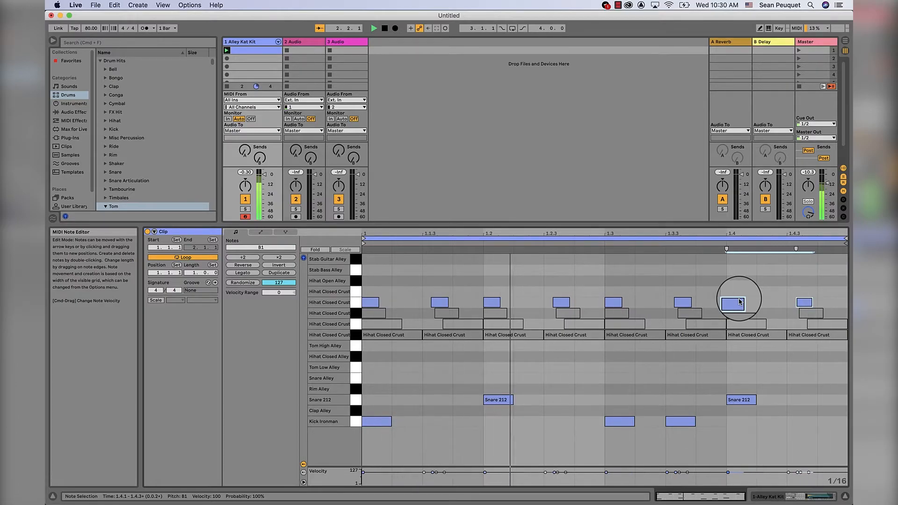
key(space)
right_click(353, 295)
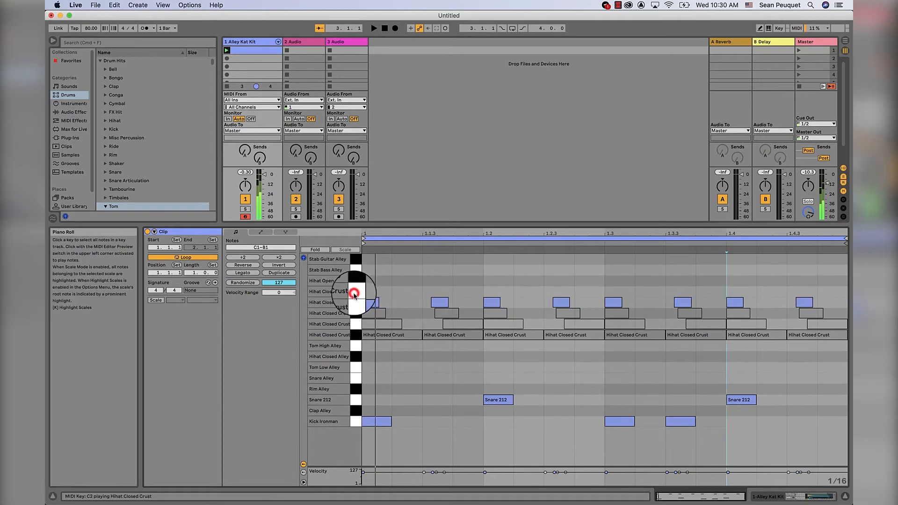
click(354, 296)
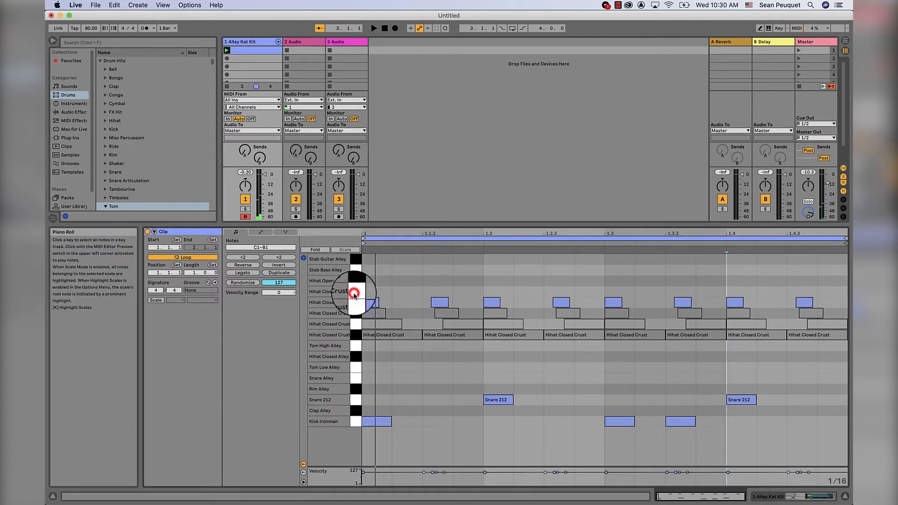
Step: Set the fixed grid to 1/32 and draw eight thirty-second notes across beat 1 in the C2 row
right_click(387, 296)
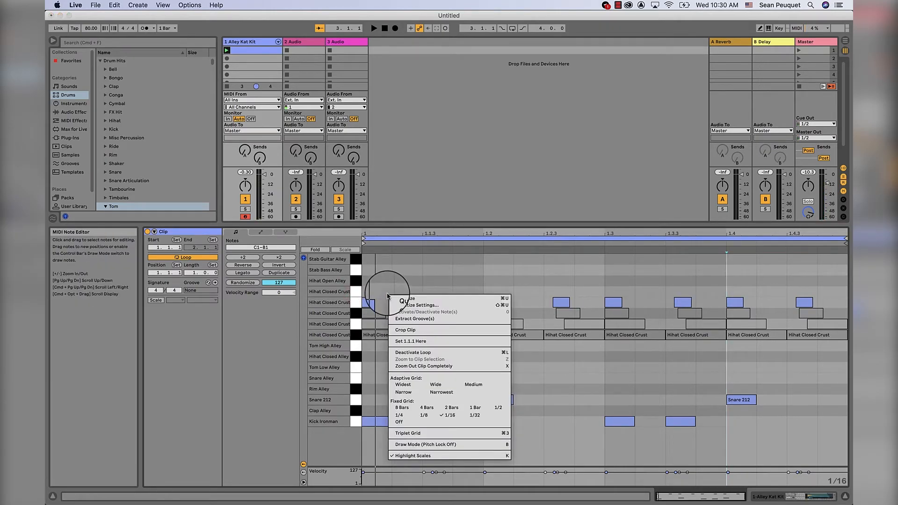
click(474, 415)
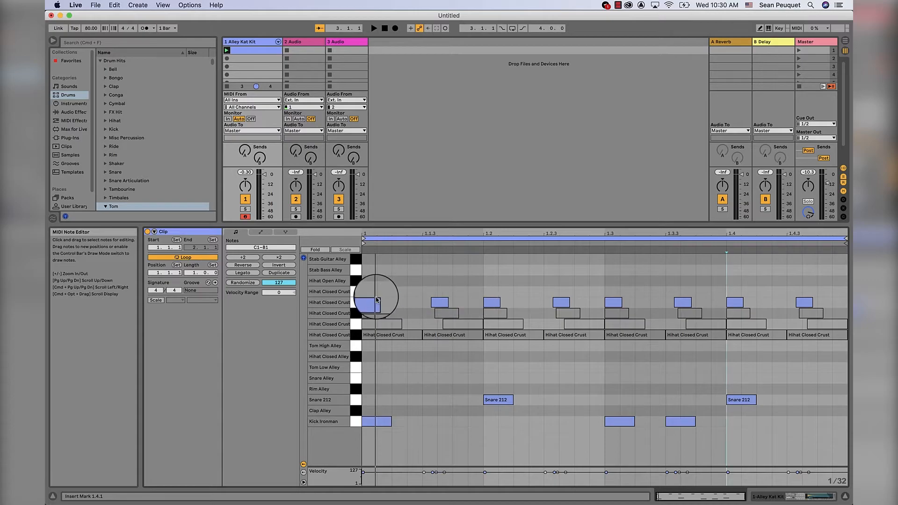
key(b)
drag(371, 291, 478, 291)
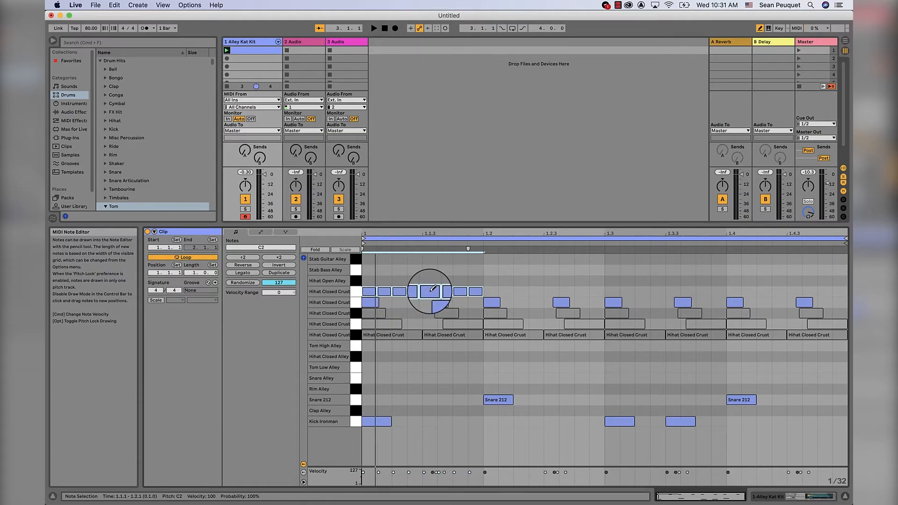
Step: Delete the second to fifth, seventh and eighth thirty-second notes in the C2 row, keeping only the first and sixth
drag(433, 289, 385, 296)
click(397, 293)
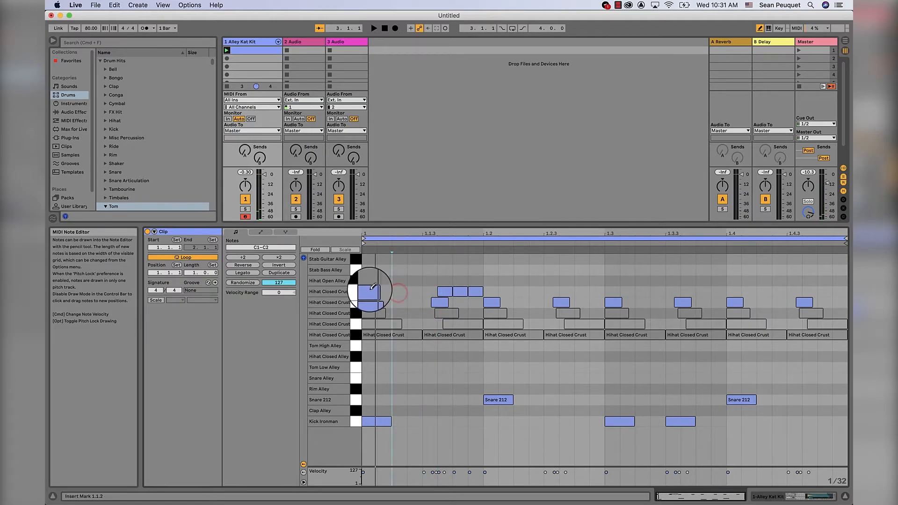
click(459, 292)
click(477, 292)
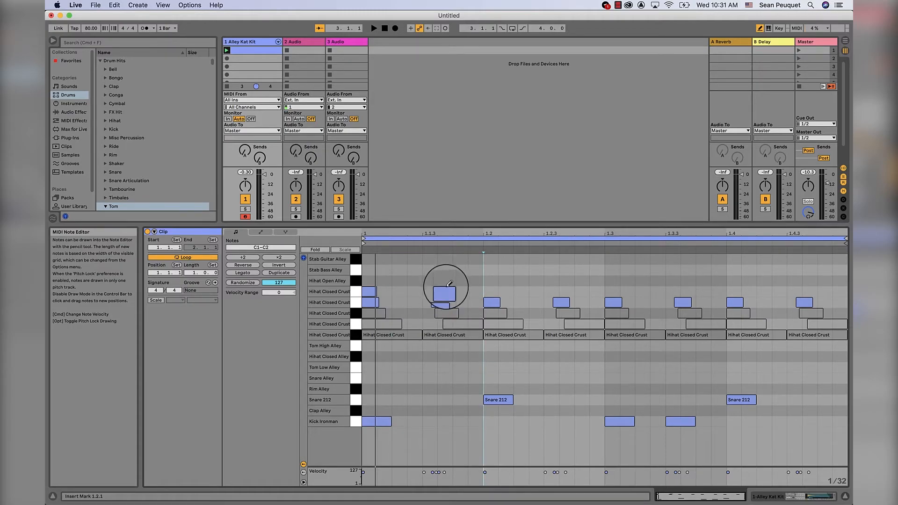
Step: Deactivate all septuplet hi-hat notes in the B1 row and select the two C2 notes
click(356, 303)
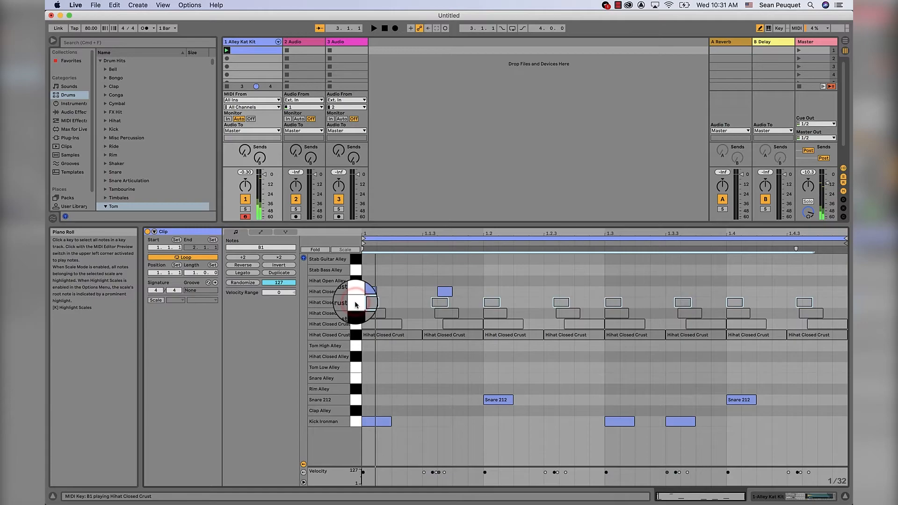
click(356, 292)
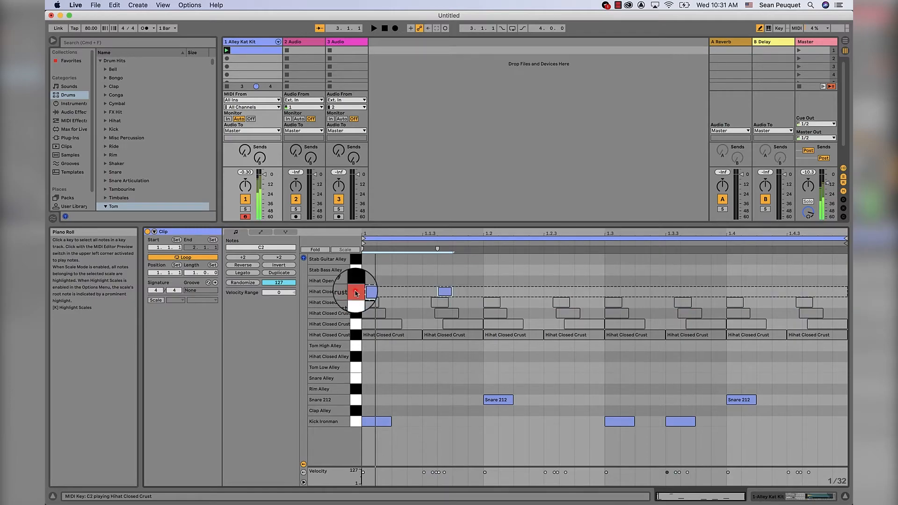
click(368, 291)
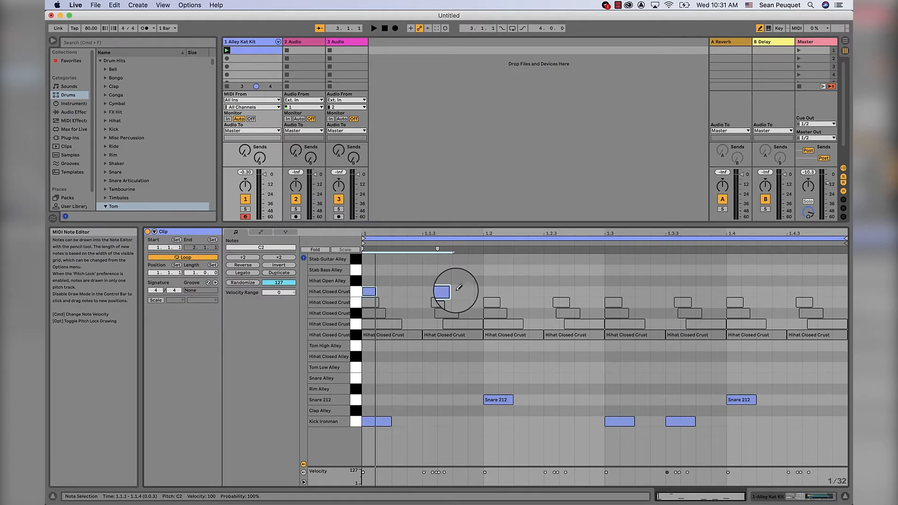
Step: Duplicate the C2 note pair across the bar with copies starting on beats 2, 3 and 4, and audition the beat
key(super+d)
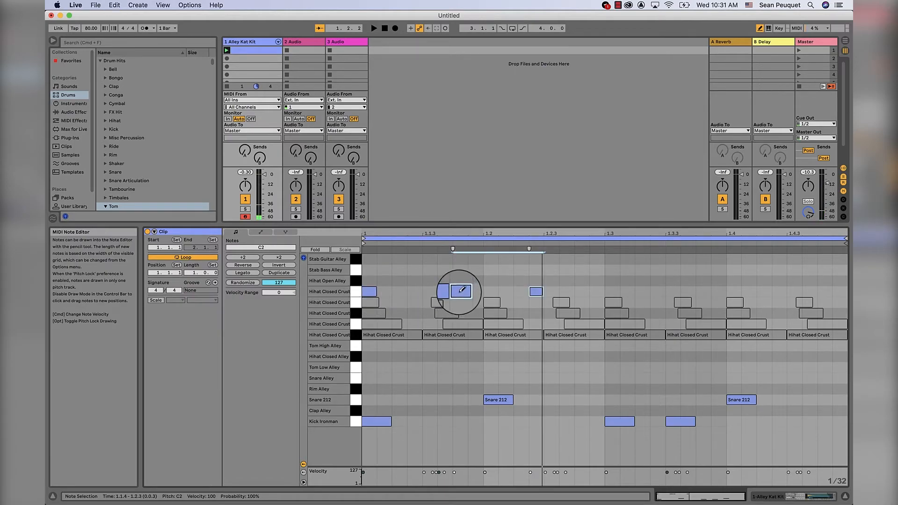
drag(460, 295, 490, 294)
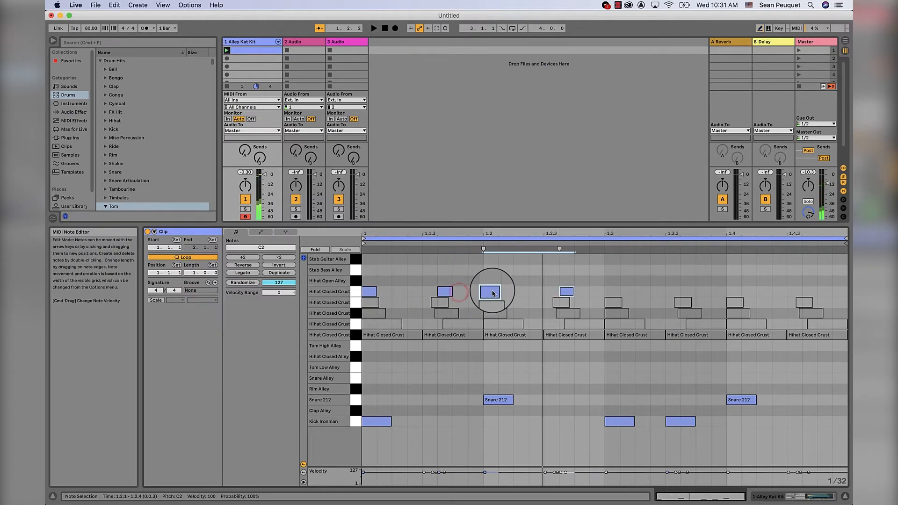
key(super+d)
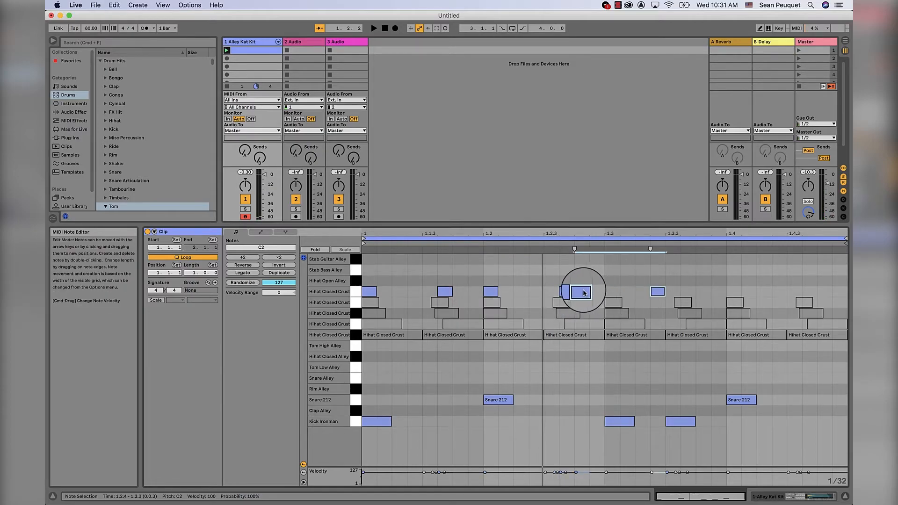
drag(583, 290, 614, 292)
key(super+d)
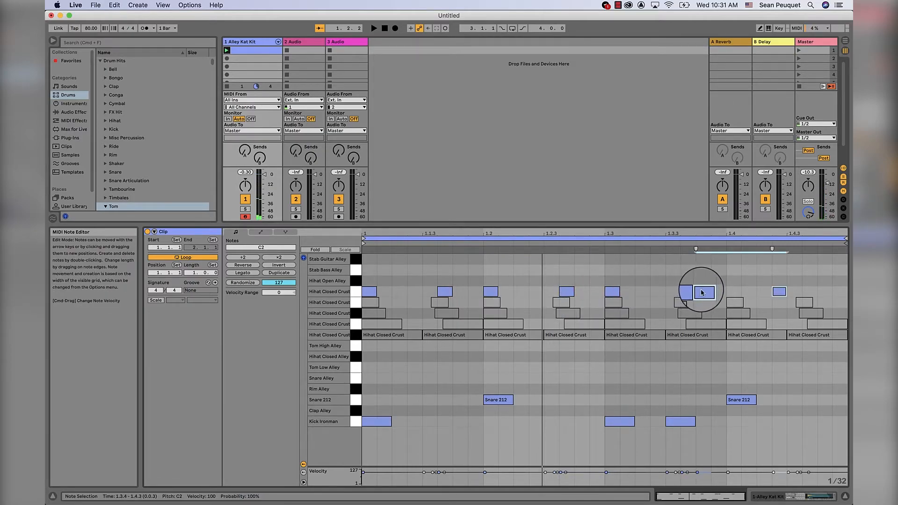
drag(700, 290, 733, 291)
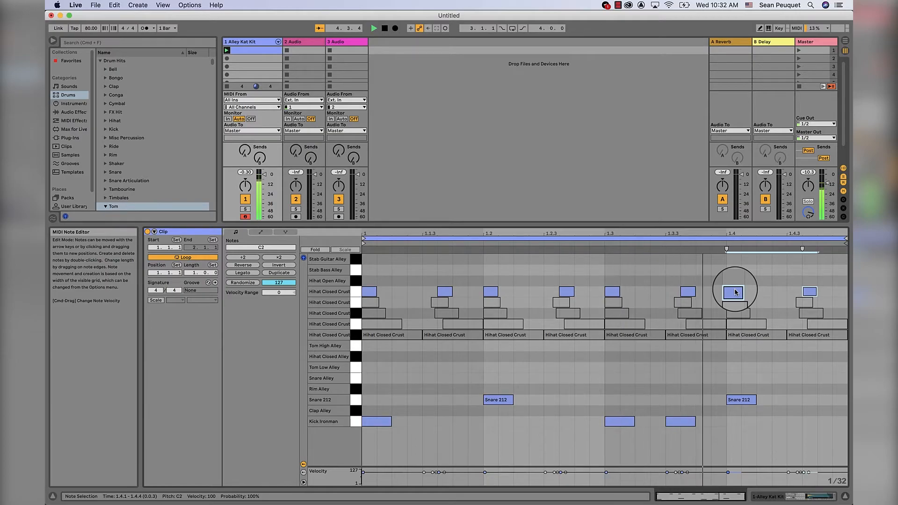
key(space)
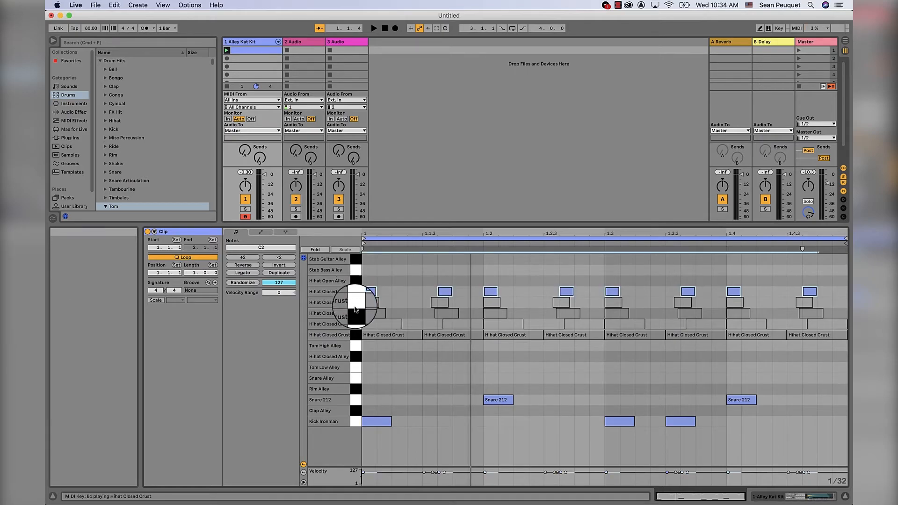
Step: Compare the hi-hat rows G#1, A1, A#1, B1 and C2 by selecting and sounding them one after another
click(356, 336)
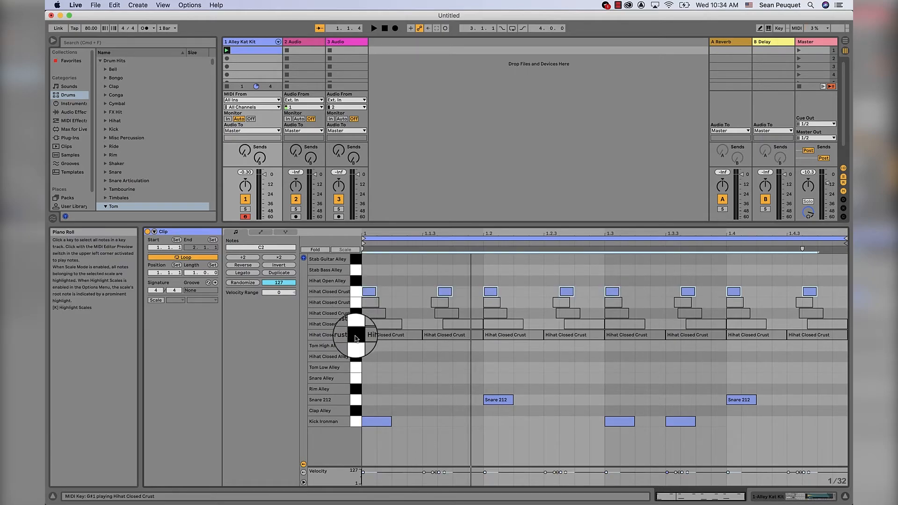
click(355, 324)
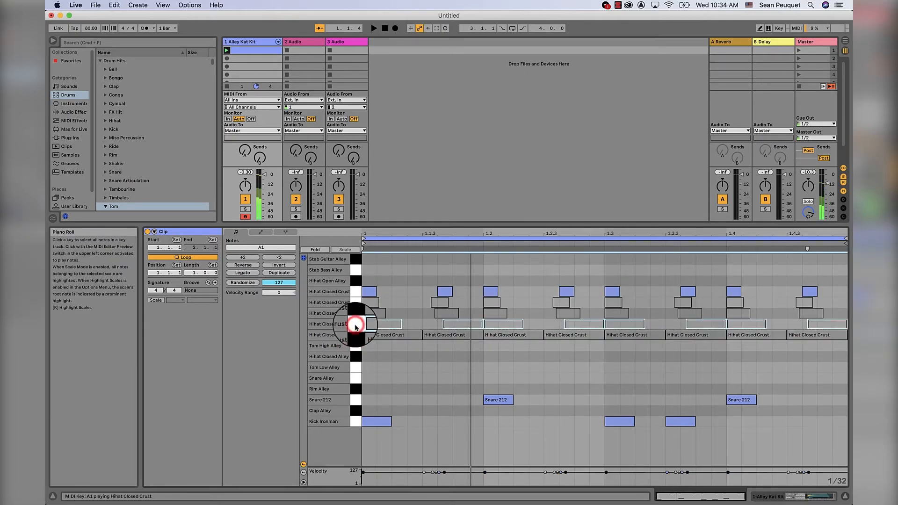
click(355, 315)
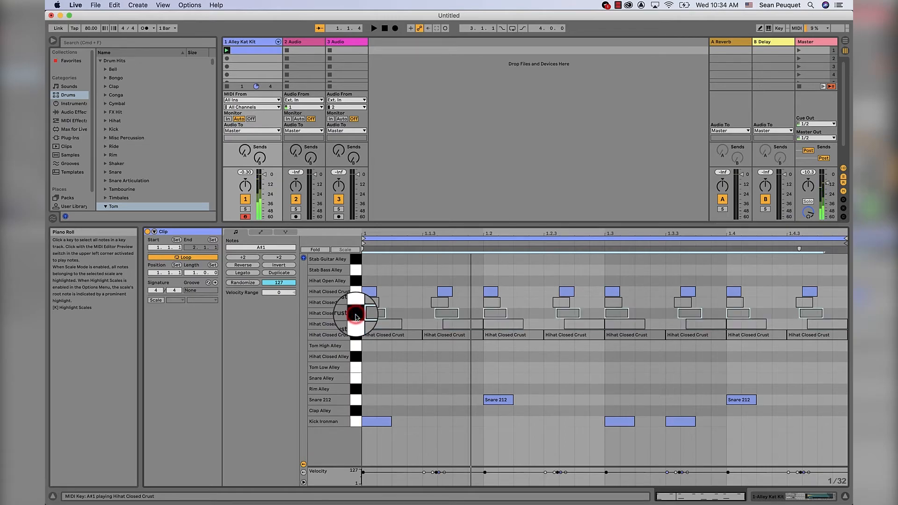
click(356, 303)
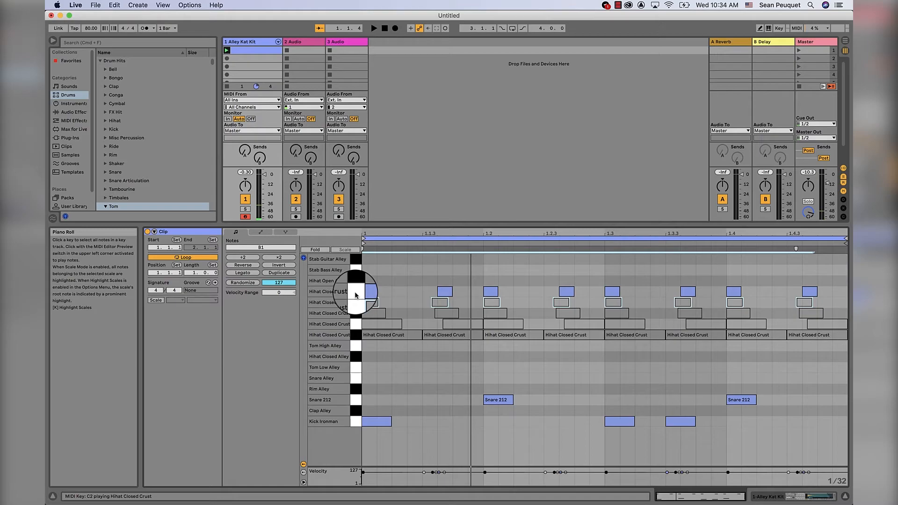
click(356, 293)
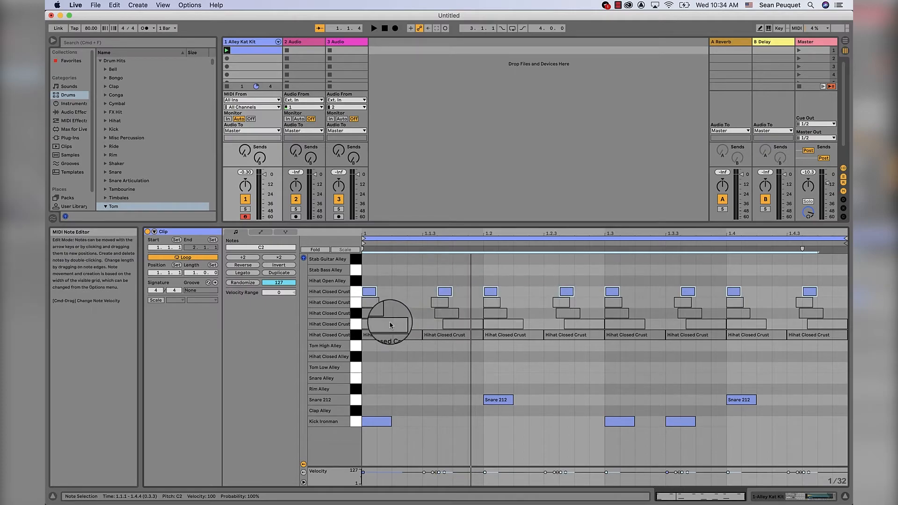
Step: Activate the triplet hi-hat notes in the A1 row, deactivate the C2 row notes, and audition the beat
click(356, 324)
right_click(357, 326)
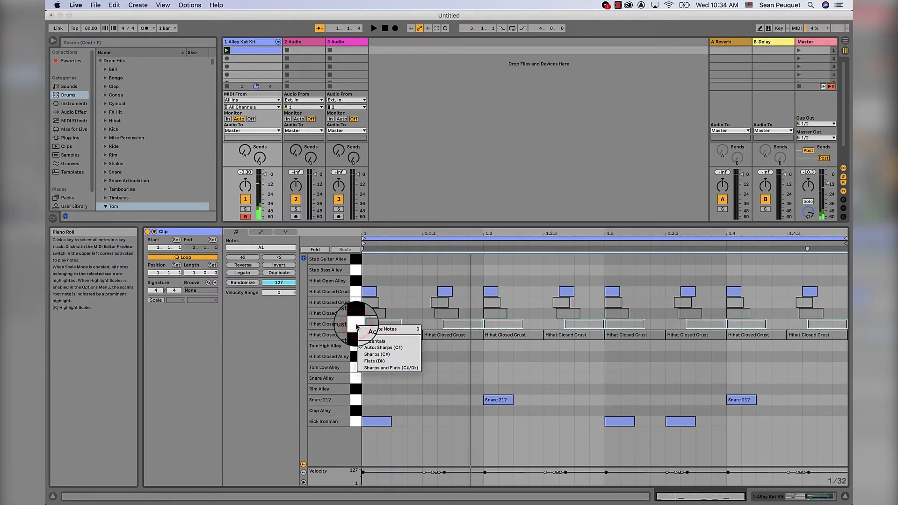
click(359, 330)
click(357, 295)
right_click(356, 294)
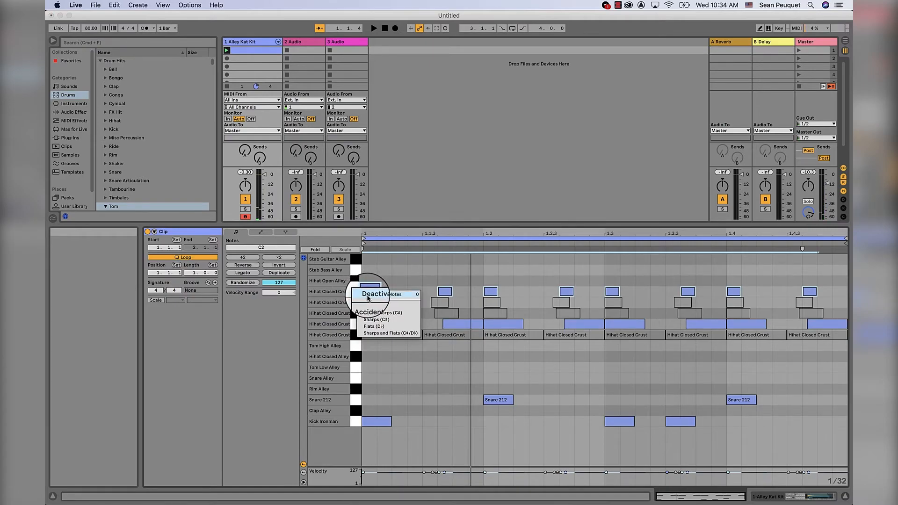
click(367, 296)
key(space)
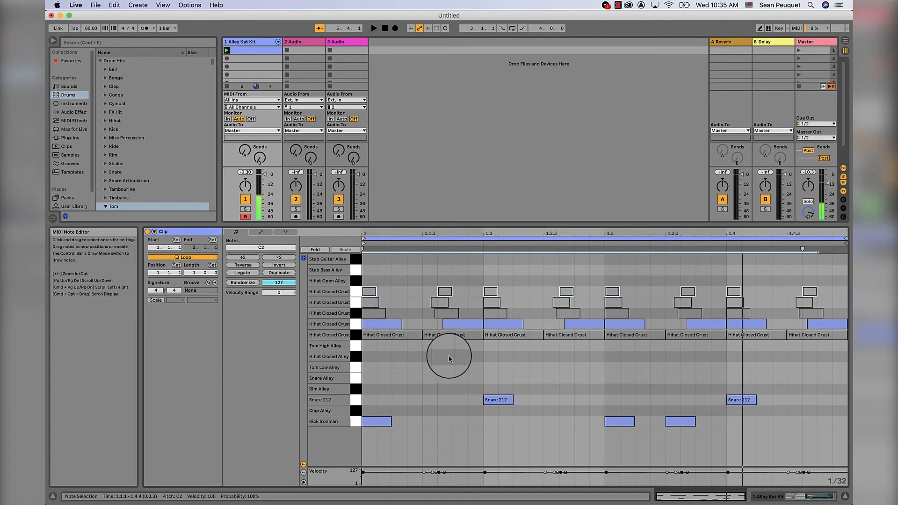
Step: Draw six consecutive thirty-second notes from 1.2.3 in the Tom Low Alley row and move them up to the Hihat Closed Alley row
click(356, 358)
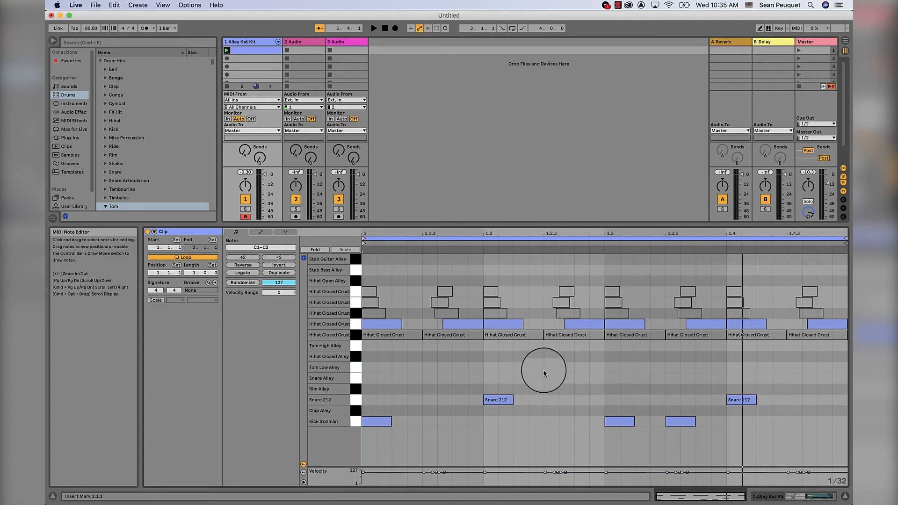
key(b)
drag(545, 368, 628, 367)
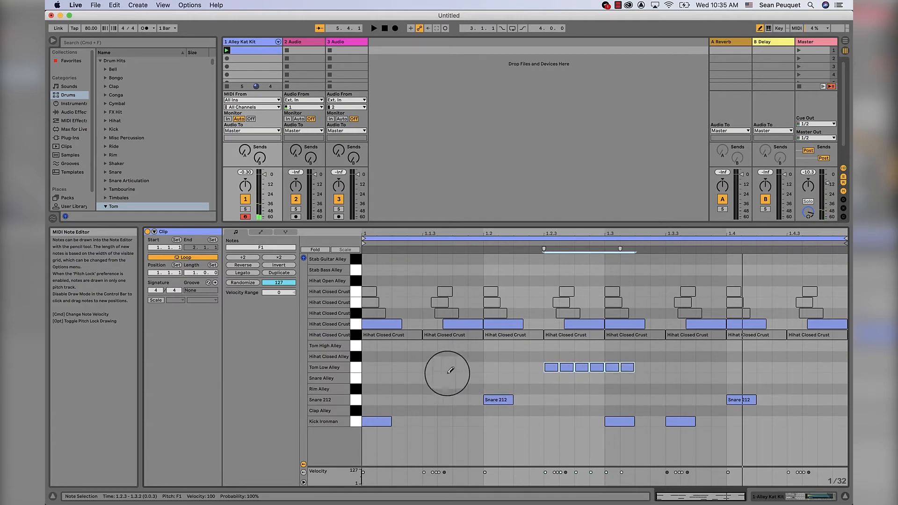
key(b)
click(549, 368)
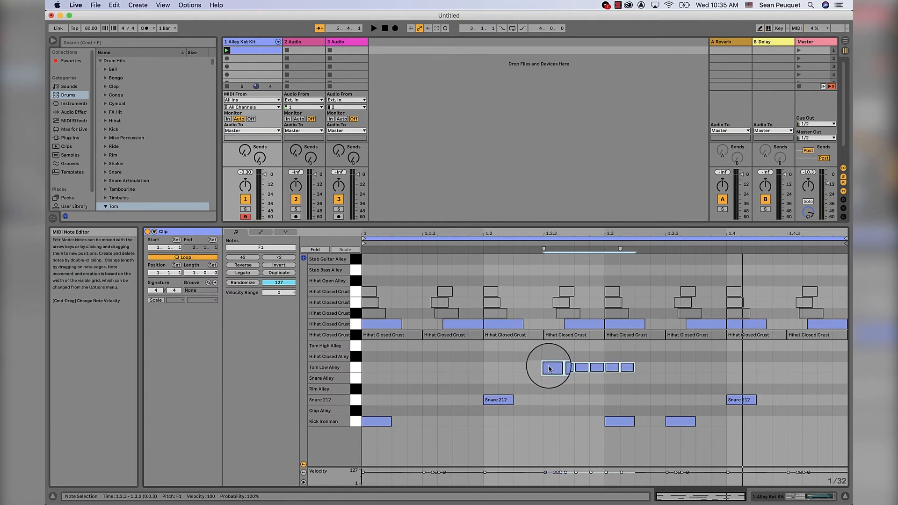
drag(549, 368, 551, 357)
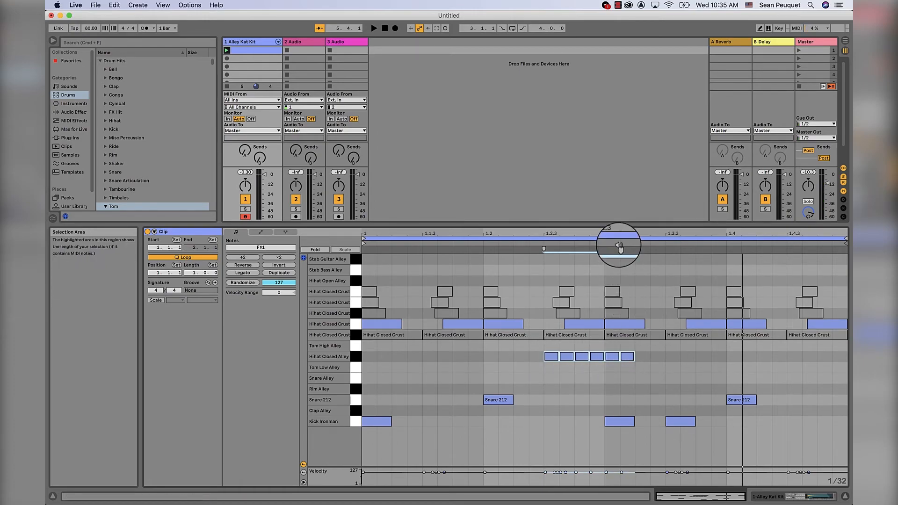
Step: Compress the six Hihat Closed Alley notes so the sixth starts on 1.3, and delete all but the first two
drag(622, 247, 604, 248)
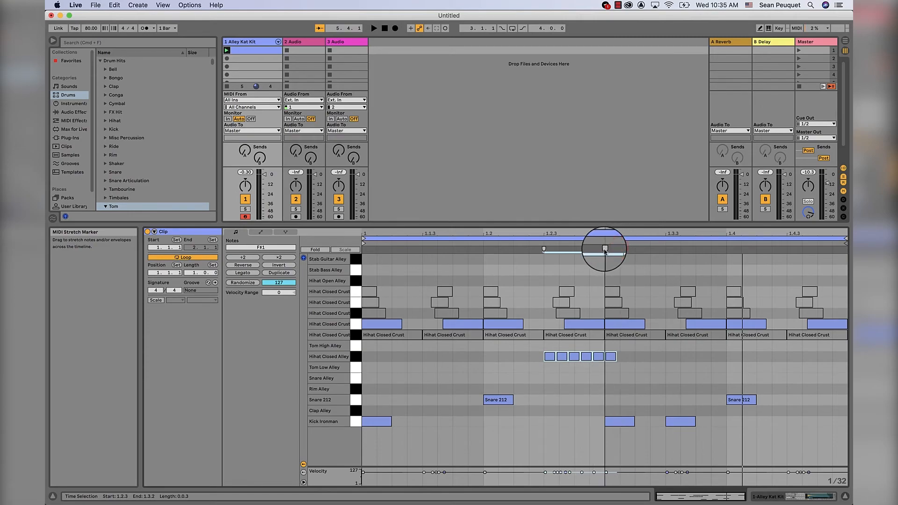
click(605, 357)
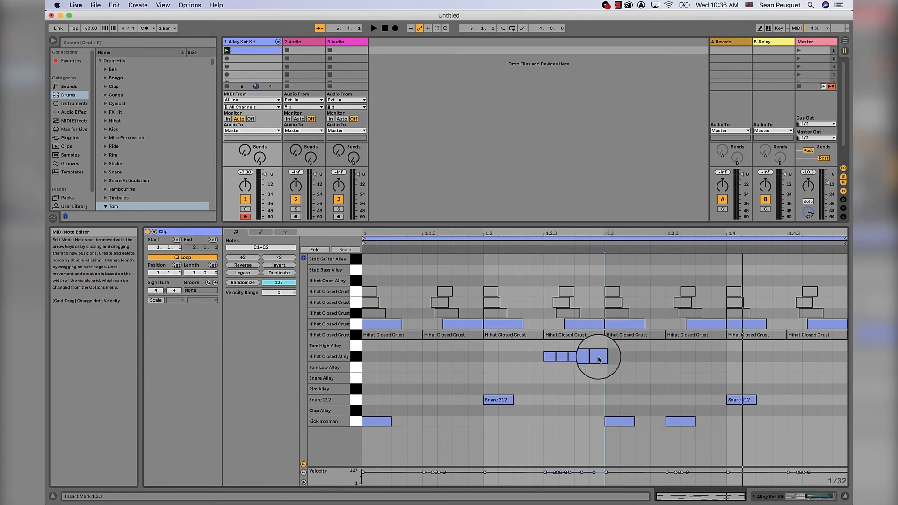
click(571, 358)
click(584, 359)
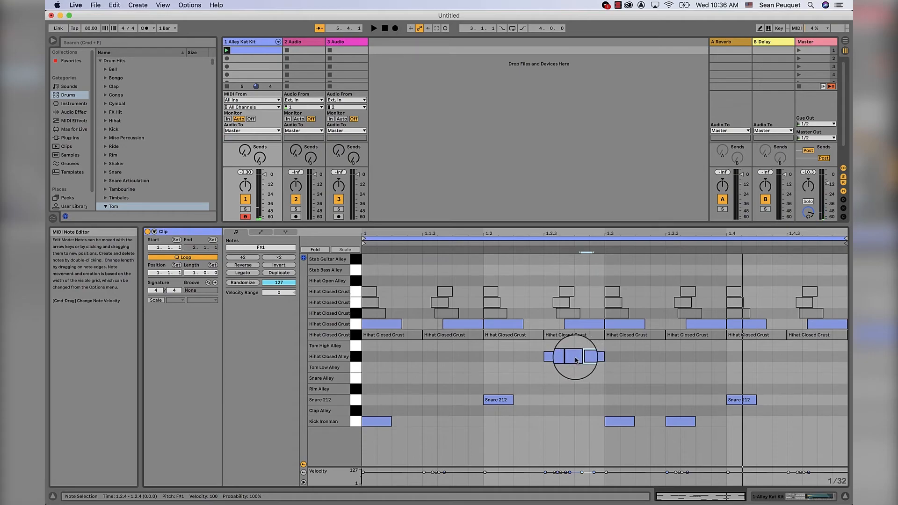
double_click(580, 359)
key(space)
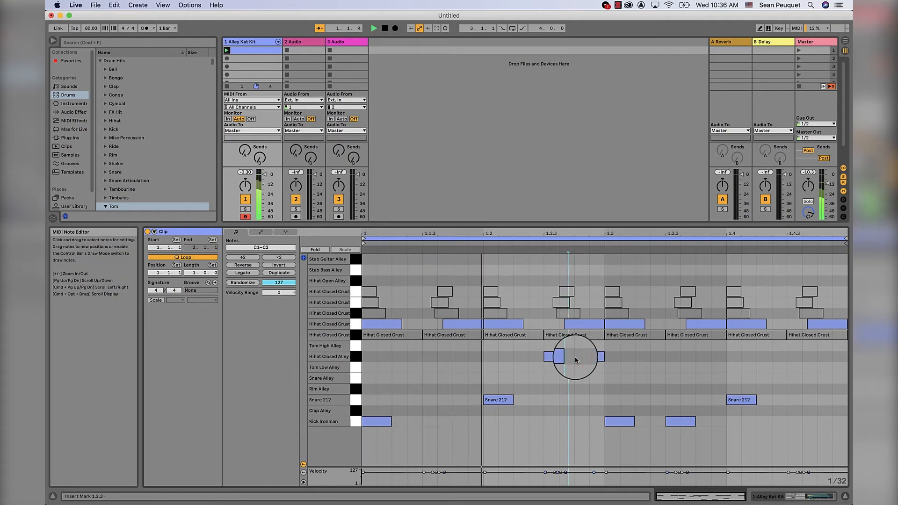
double_click(597, 358)
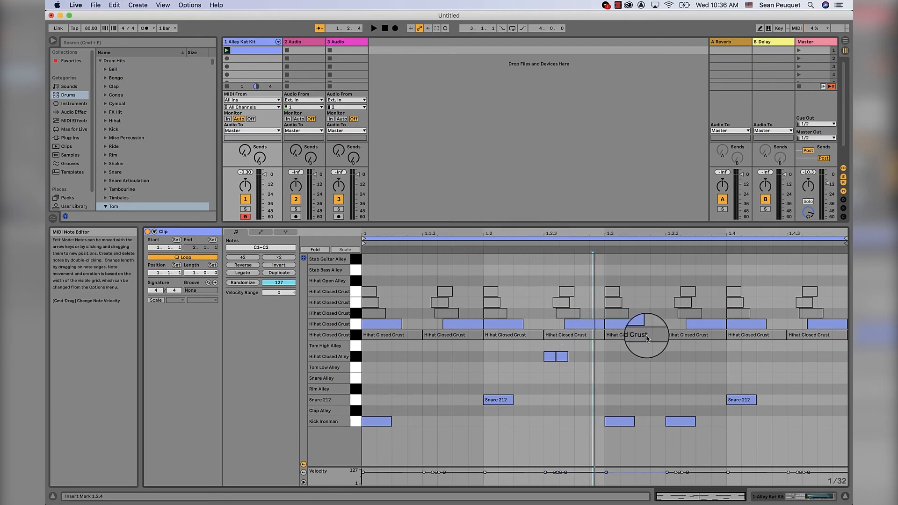
Step: Copy the two Hihat Closed Alley notes from 1.2.3 to 1.3.3 and audition the beat
click(562, 357)
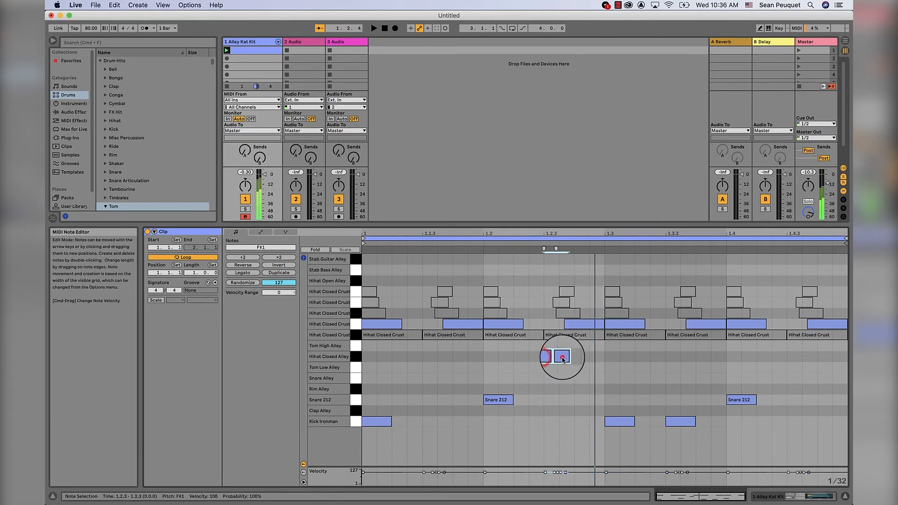
drag(562, 357, 682, 361)
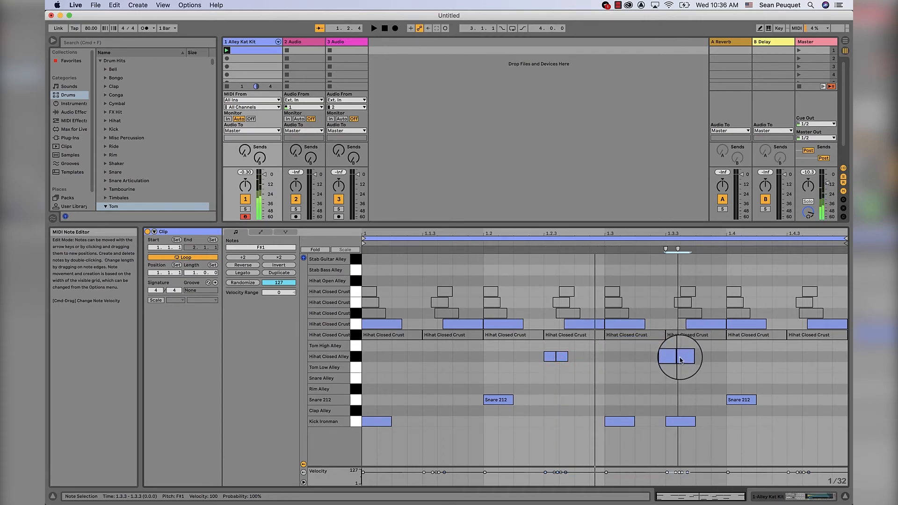
key(space)
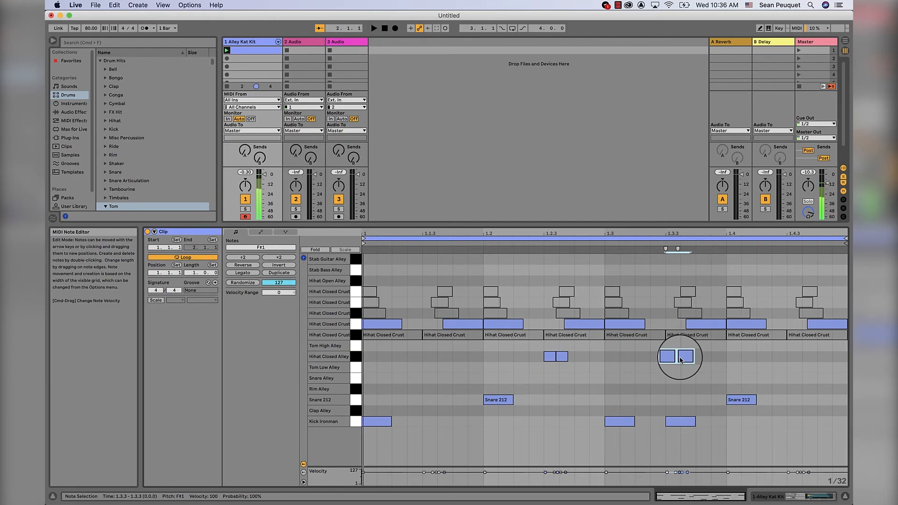
Step: Remove the Hihat Closed Alley pair at 1.2.3 and place five evenly spaced notes across the bar's first eighth note
click(540, 359)
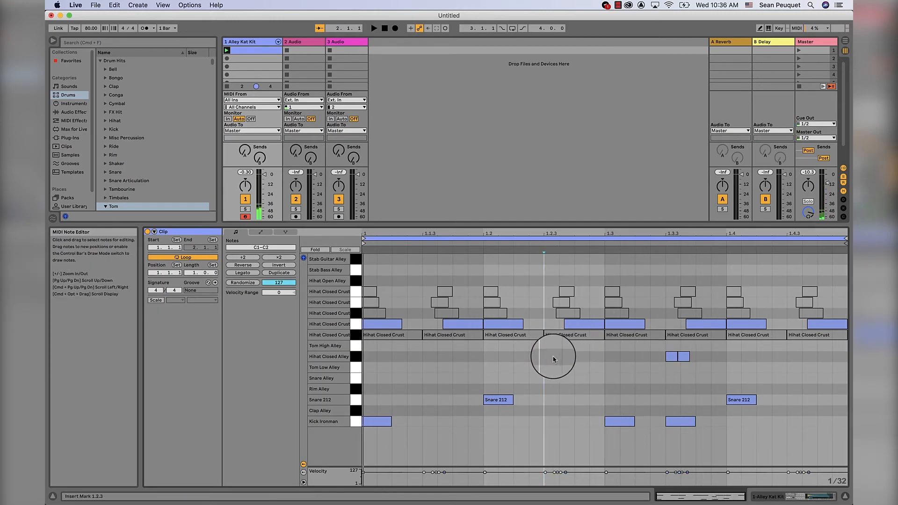
key(b)
mouse_move(553, 357)
mouse_down()
mouse_move(625, 356)
mouse_move(390, 359)
mouse_up()
key(b)
double_click(367, 345)
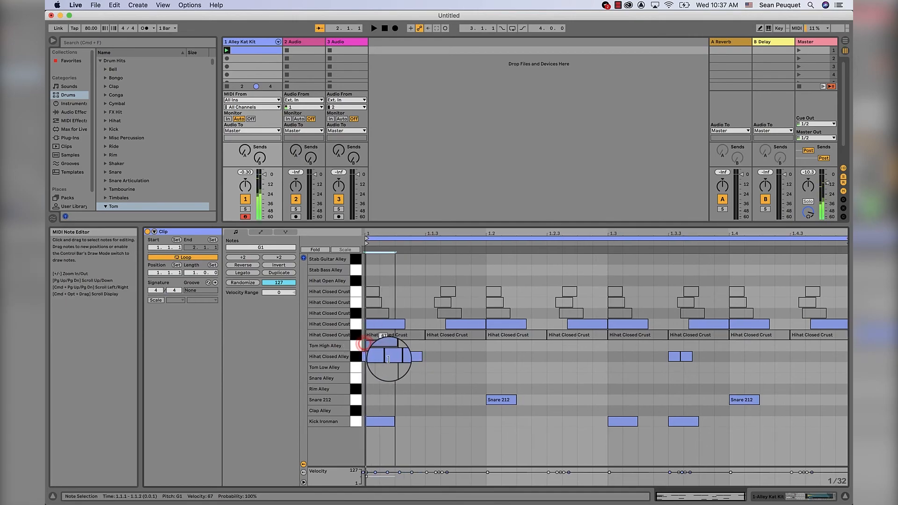
key(super+z)
Step: Delete the first three of the five Hihat Closed Alley notes in beat 1, keeping the last two, and audition the beat
click(366, 361)
shift+click(376, 360)
shift+click(390, 358)
key(Delete)
key(space)
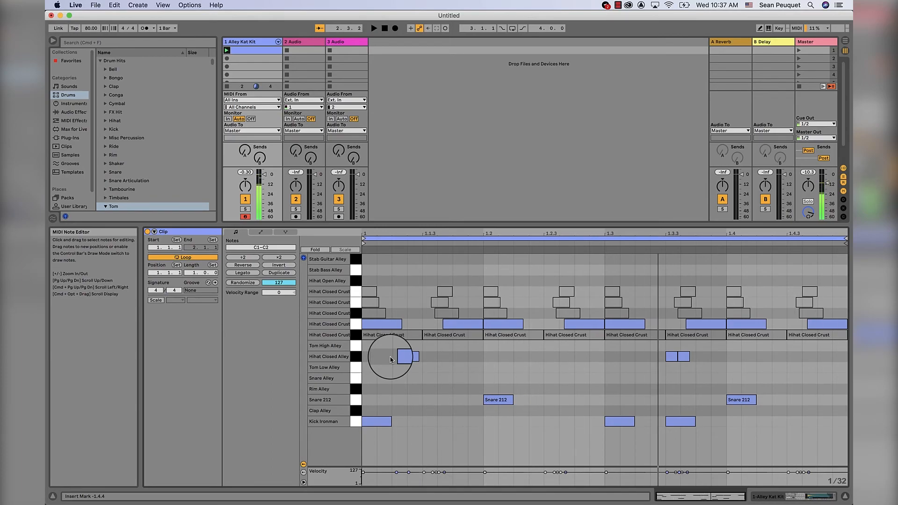
double_click(402, 360)
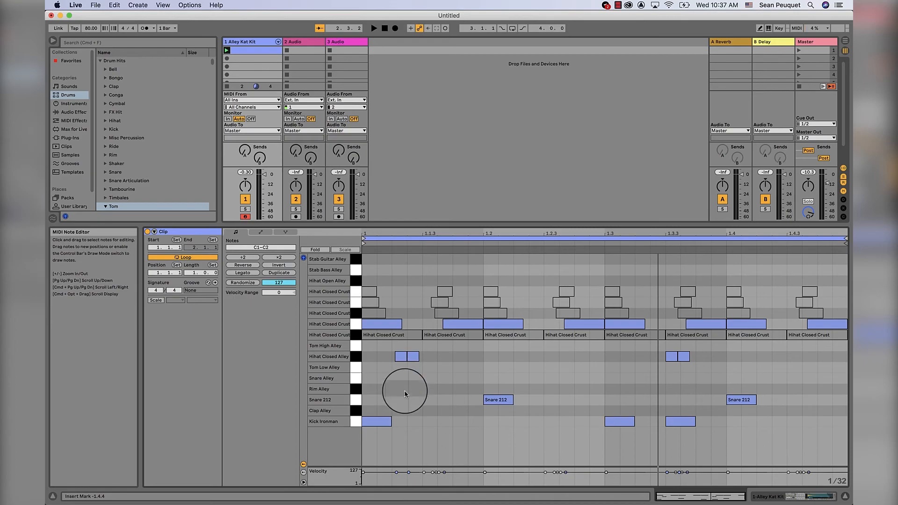
key(space)
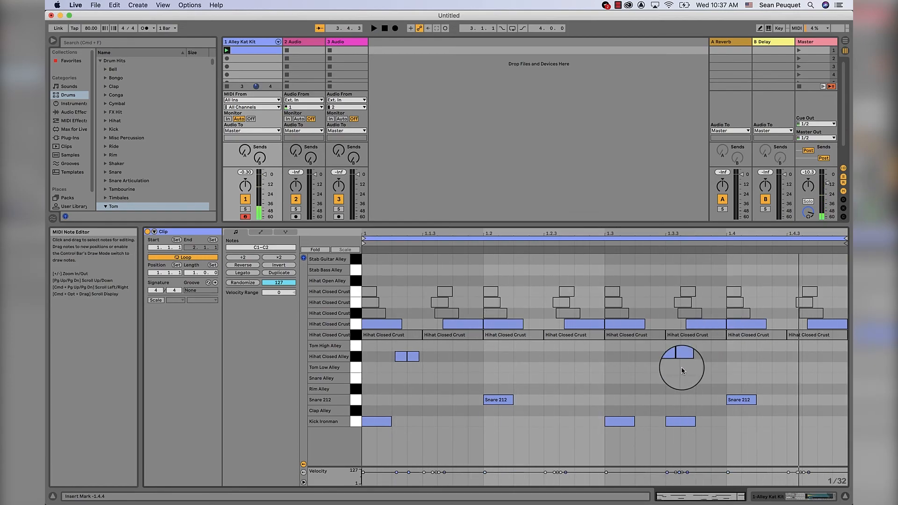
Step: Copy the beat 1 Hihat Closed Alley pair with its time range to beat 4 at 1.4.1 and play the beat
drag(365, 358, 431, 358)
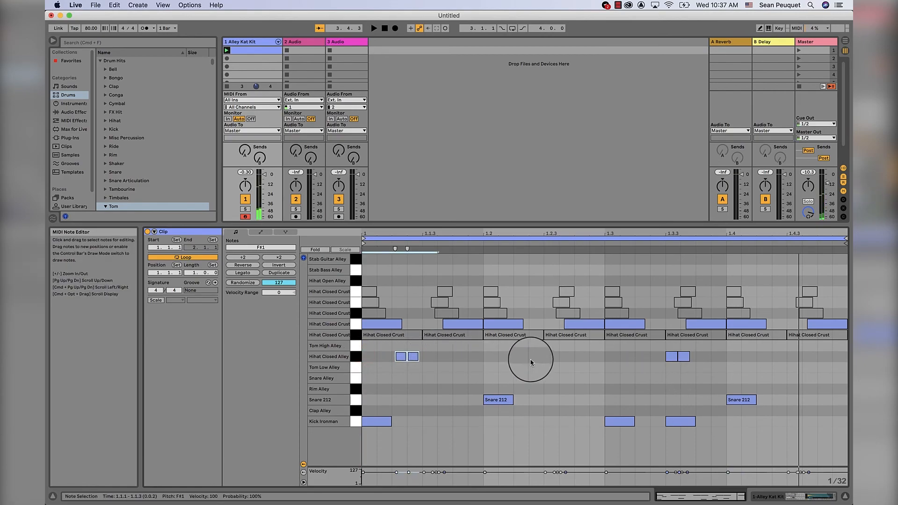
key(cmd+c)
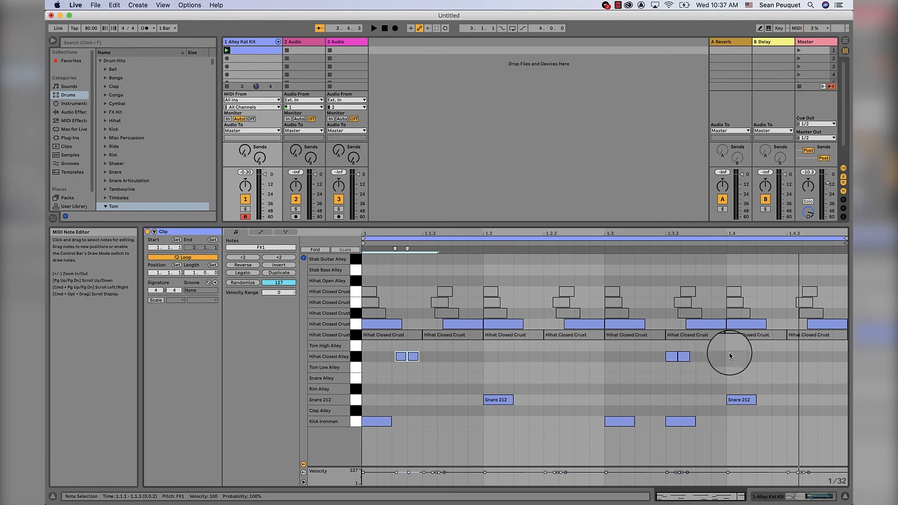
click(729, 355)
key(cmd+v)
key(space)
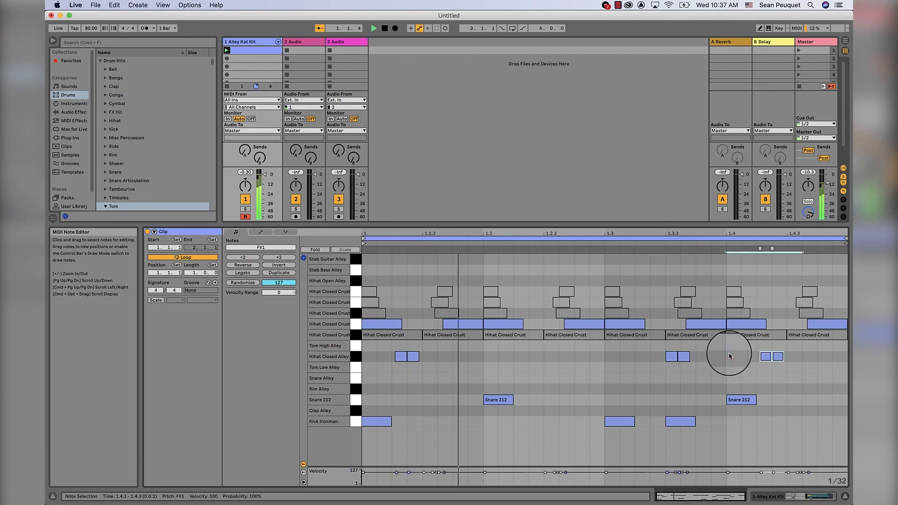